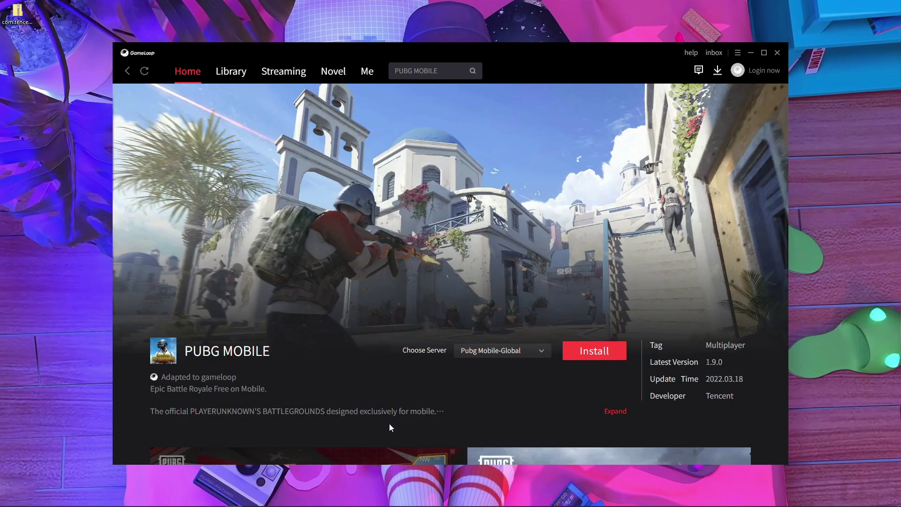
Step: Keep PUBG Mobile-Global as the selected game server
click(500, 351)
click(500, 351)
click(514, 352)
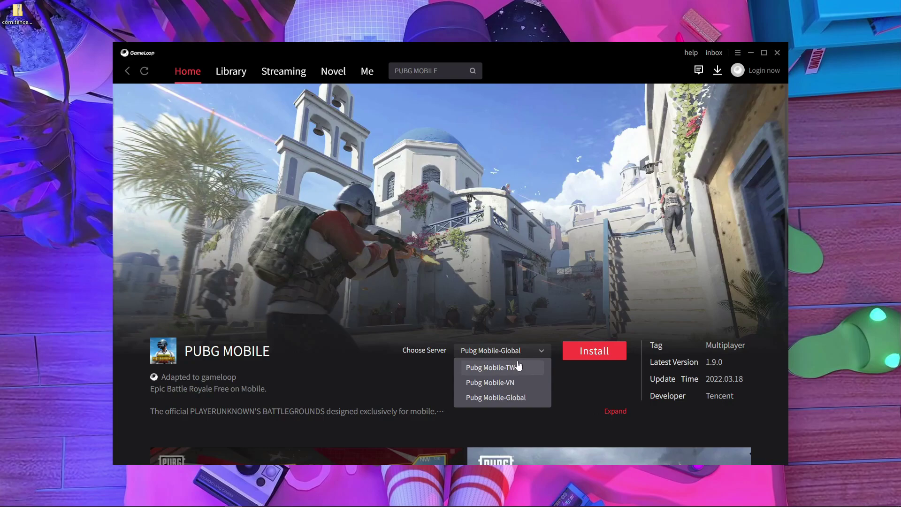
click(500, 396)
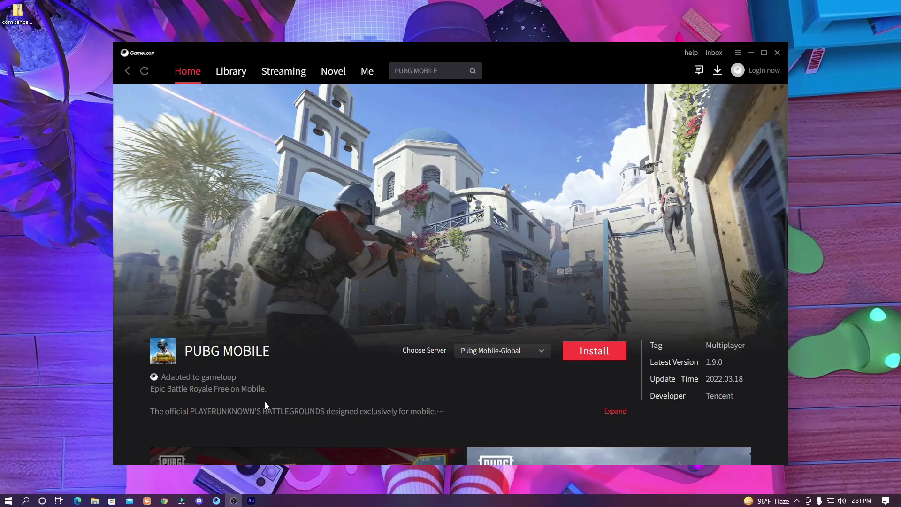
Step: Return to the Linkvertise download page and choose Free Access with Ads
click(174, 496)
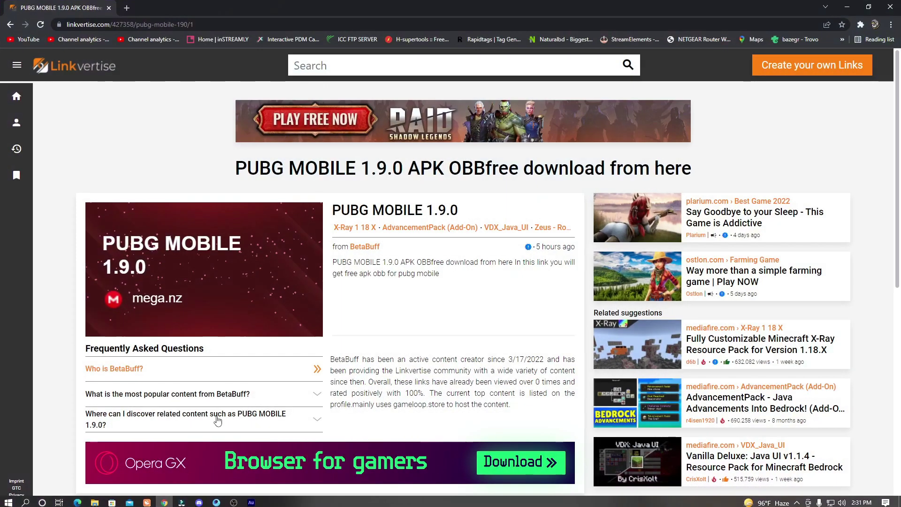
click(197, 22)
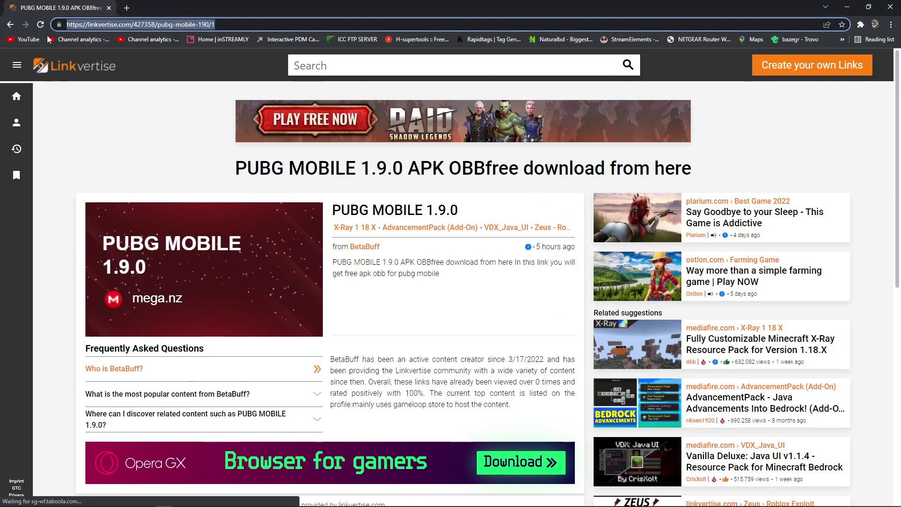
scroll(367, 175, down, 3)
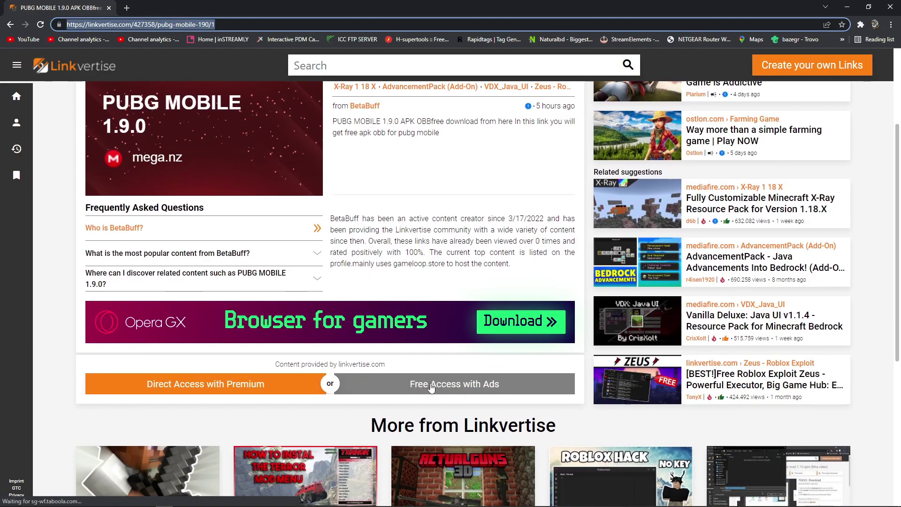
scroll(439, 382, down, 1)
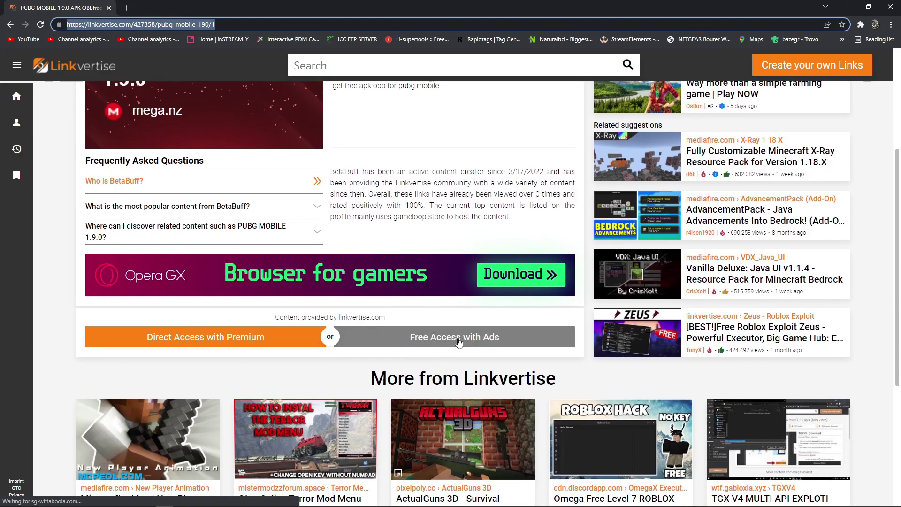
click(454, 341)
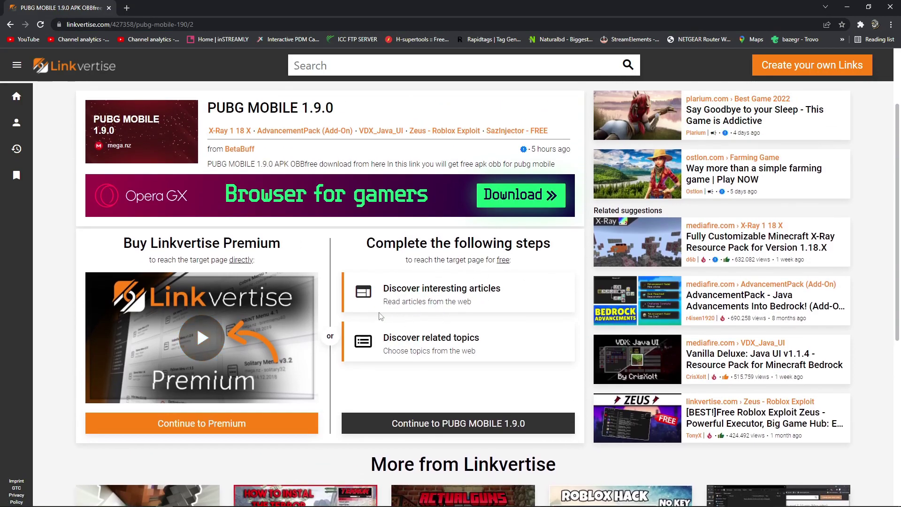
Step: Complete the discover interesting articles and discover related topics steps, closing both popups
click(429, 298)
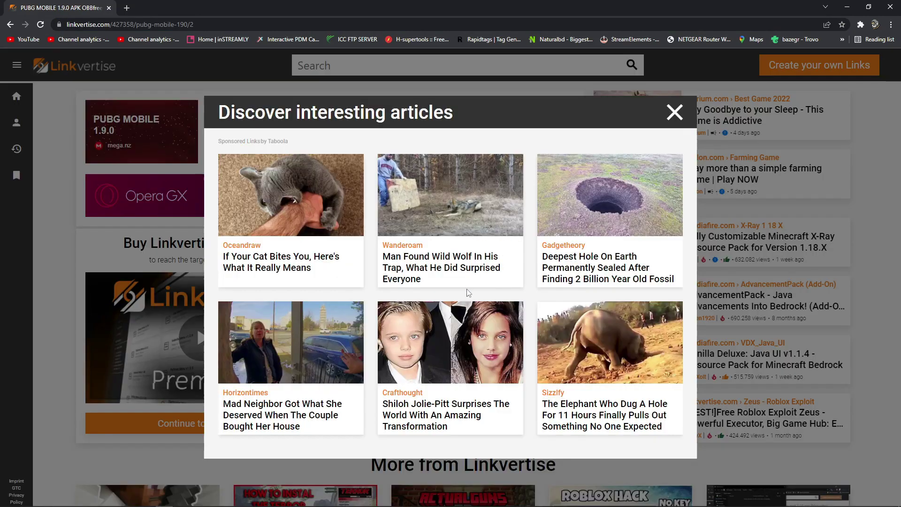
click(674, 113)
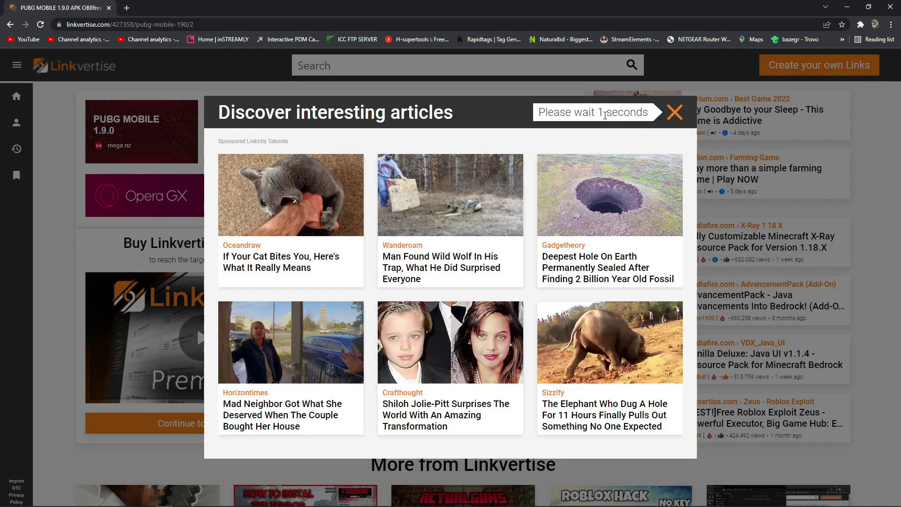
click(674, 112)
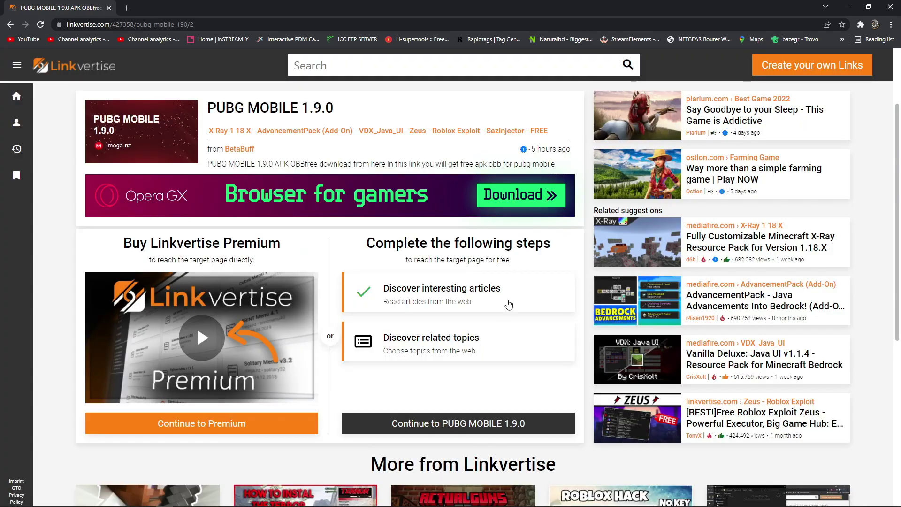
click(458, 341)
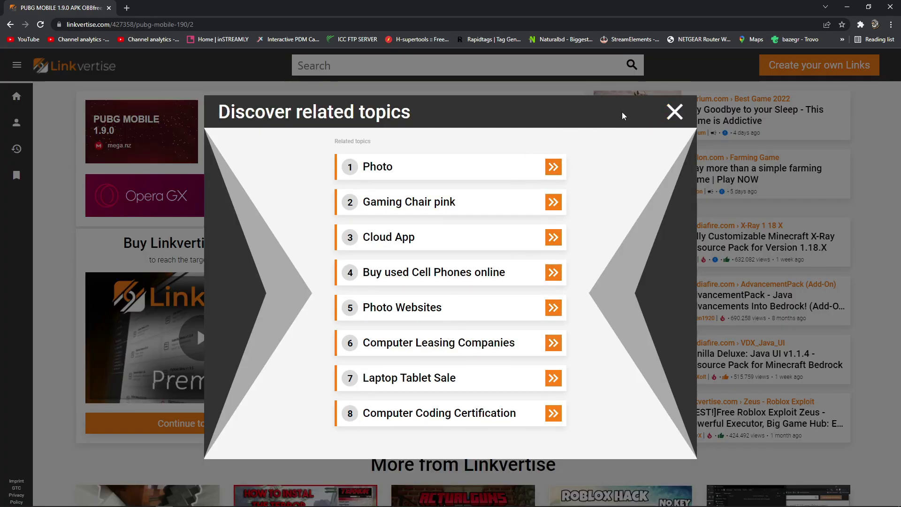
click(675, 112)
click(675, 112)
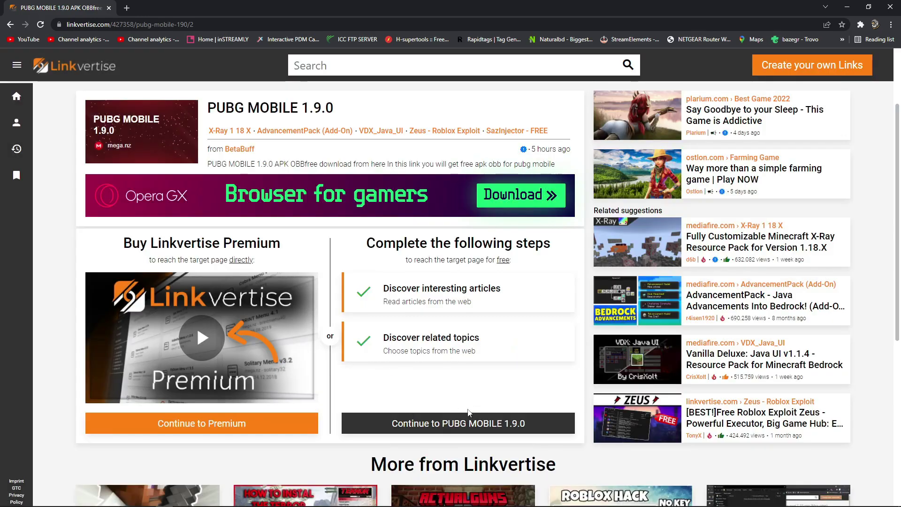
Step: Continue to the PUBG MOBILE 1.9.0 target and copy the revealed mega.nz link
click(418, 424)
click(418, 423)
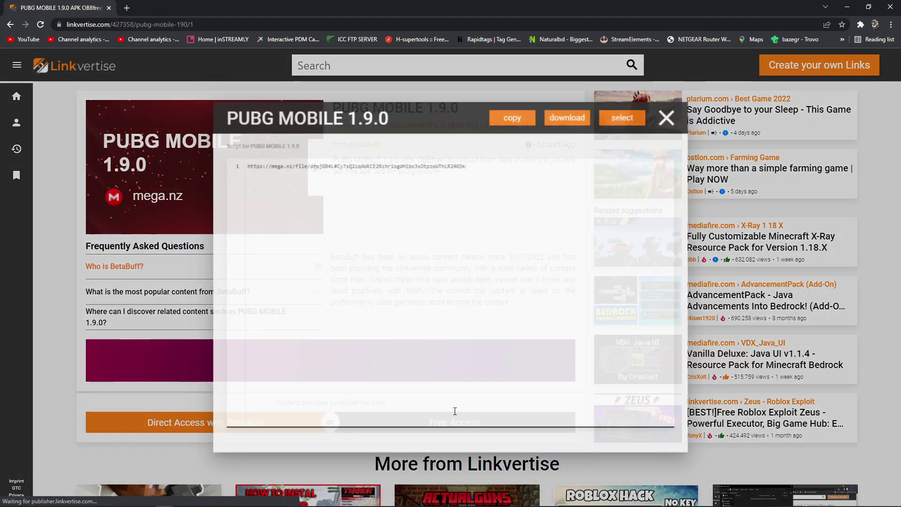
drag(492, 160, 16, 167)
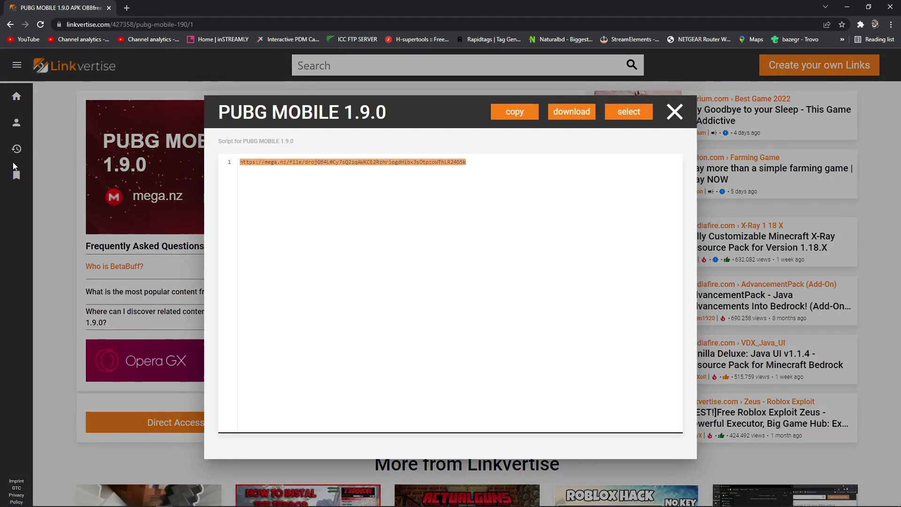
right_click(287, 165)
click(312, 196)
click(131, 5)
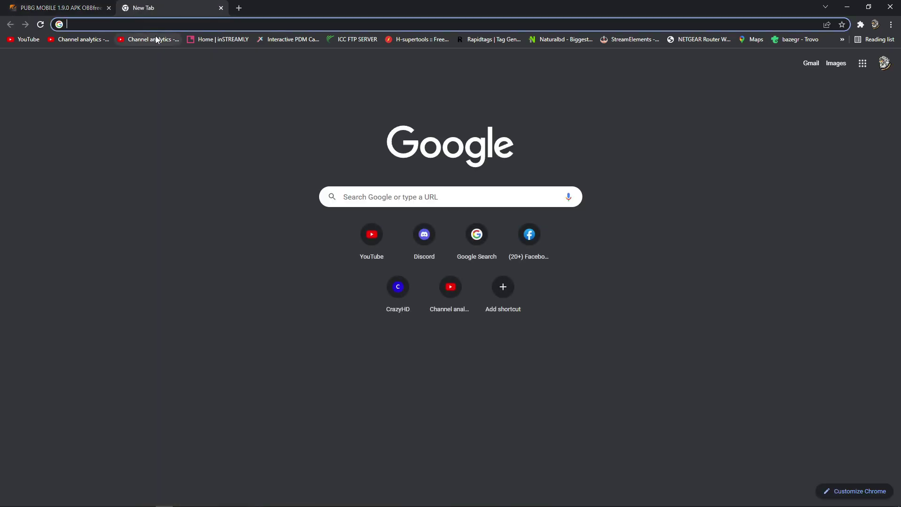
Step: Paste the mega.nz link and start a Standard Download of the 728.8 MB com.tencent.ig.zip
key(ctrl+v)
click(296, 46)
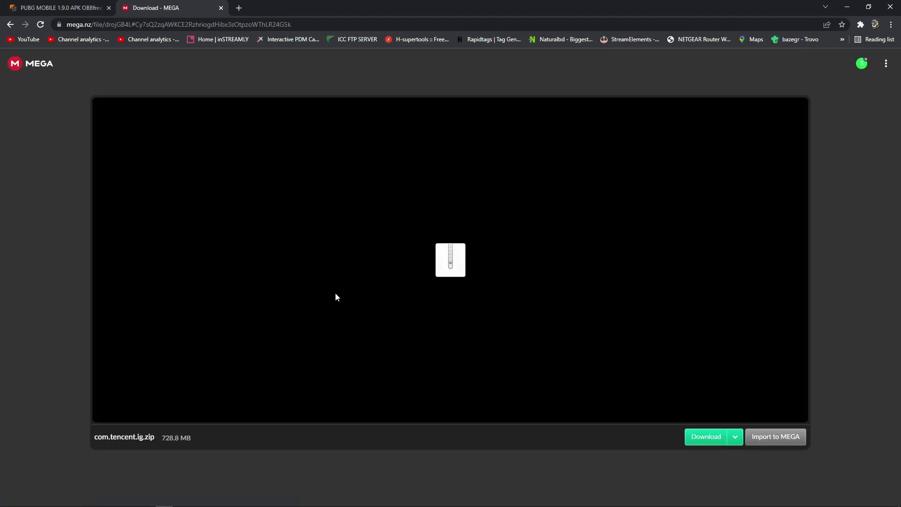
click(734, 436)
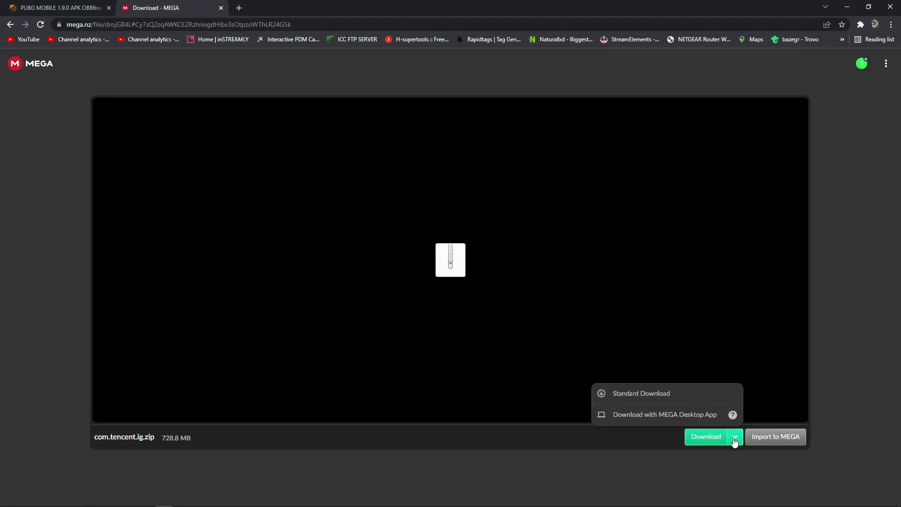
click(708, 436)
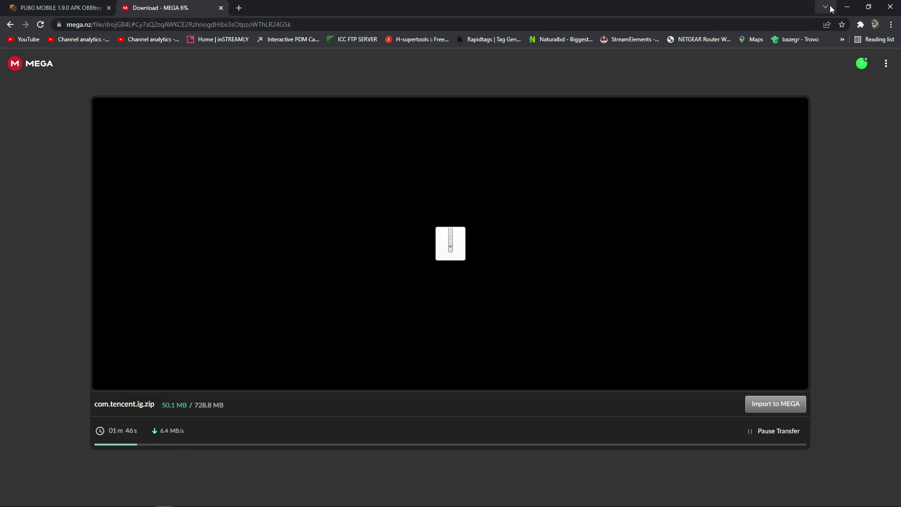
click(844, 6)
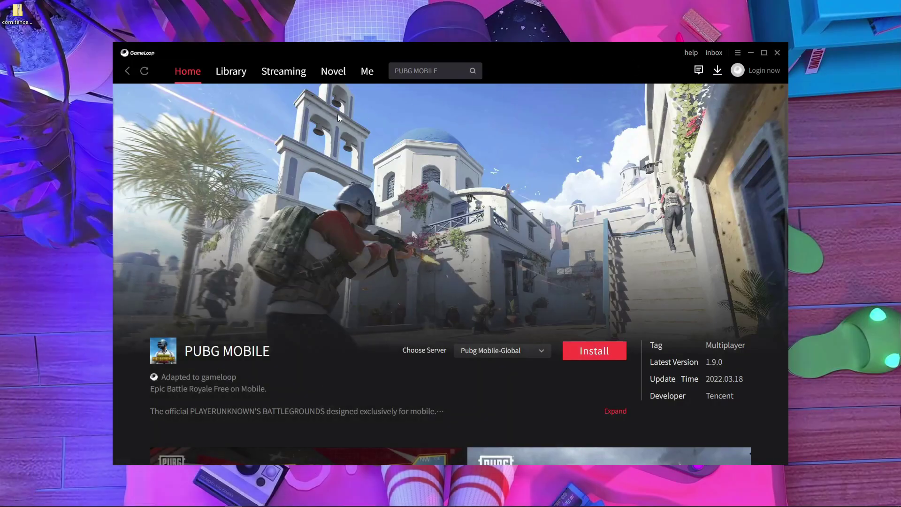
Step: Extract com.tencent.ig.zip into a com.tencent.ig folder on the Desktop, keeping its name unchanged
right_click(20, 16)
click(45, 173)
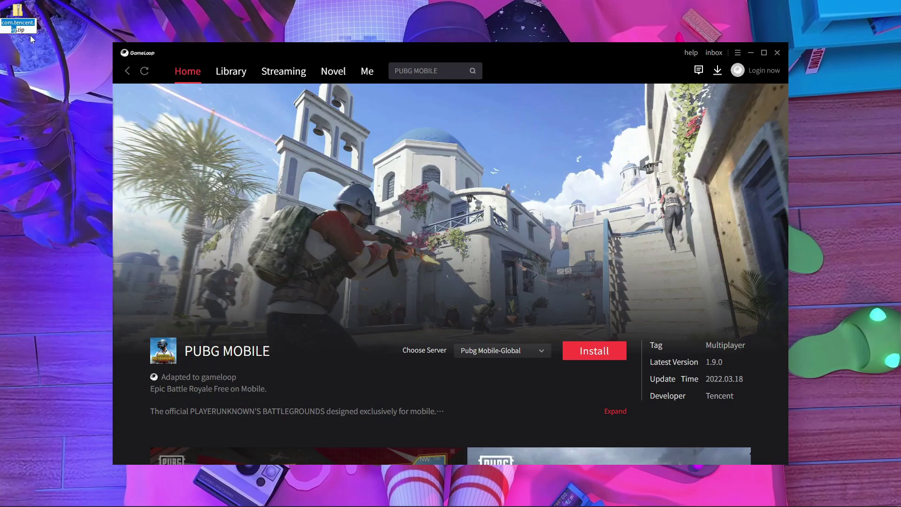
click(31, 30)
key(Return)
right_click(19, 16)
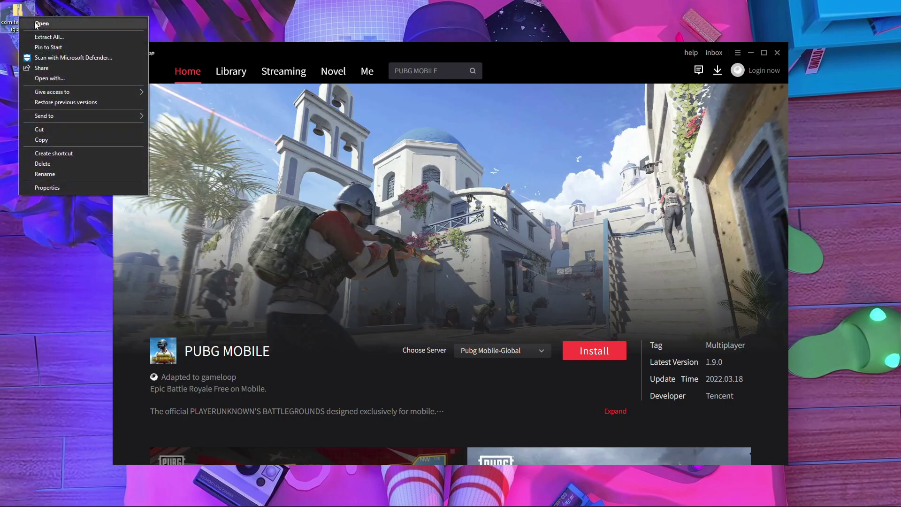
right_click(11, 6)
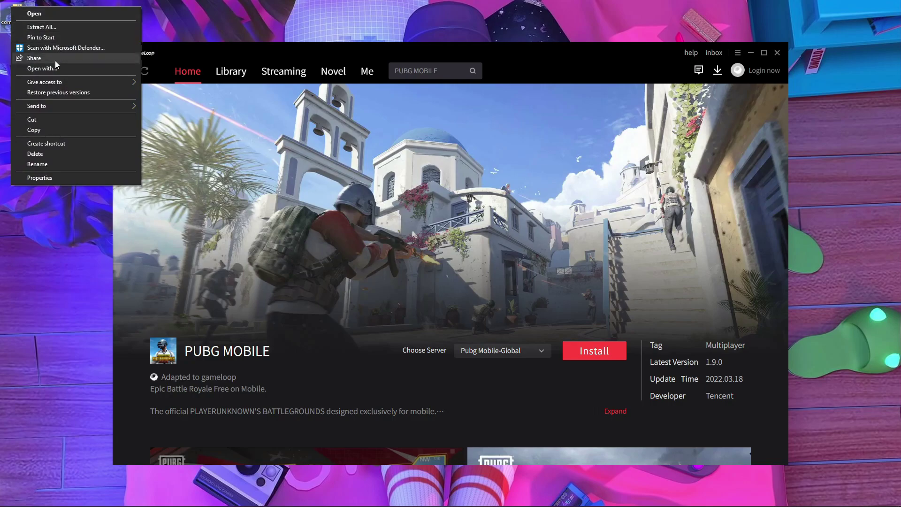
click(58, 30)
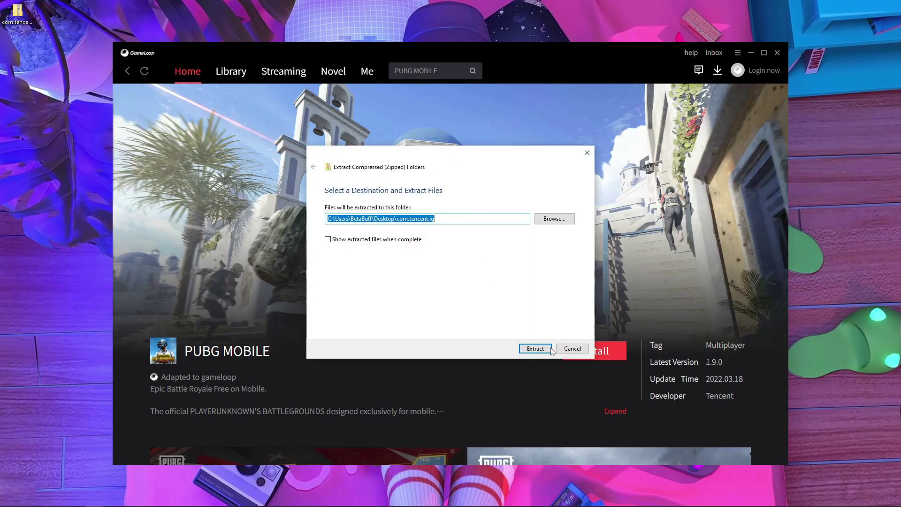
click(533, 347)
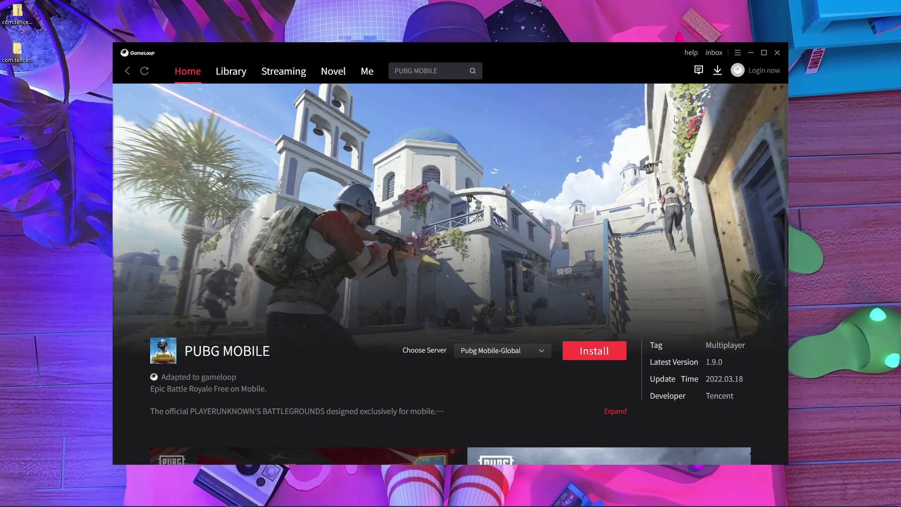
Step: Go to Gameloop's Me page and scroll down to My App
click(368, 74)
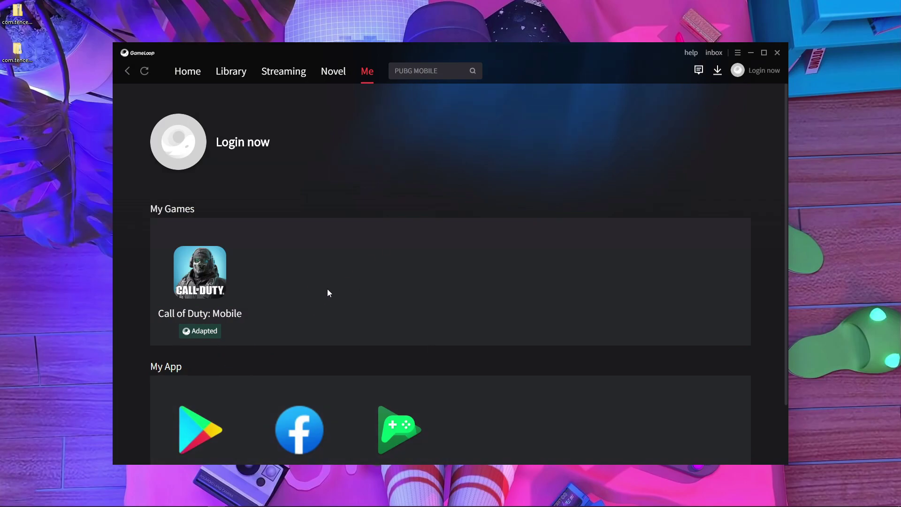
scroll(358, 232, down, 1)
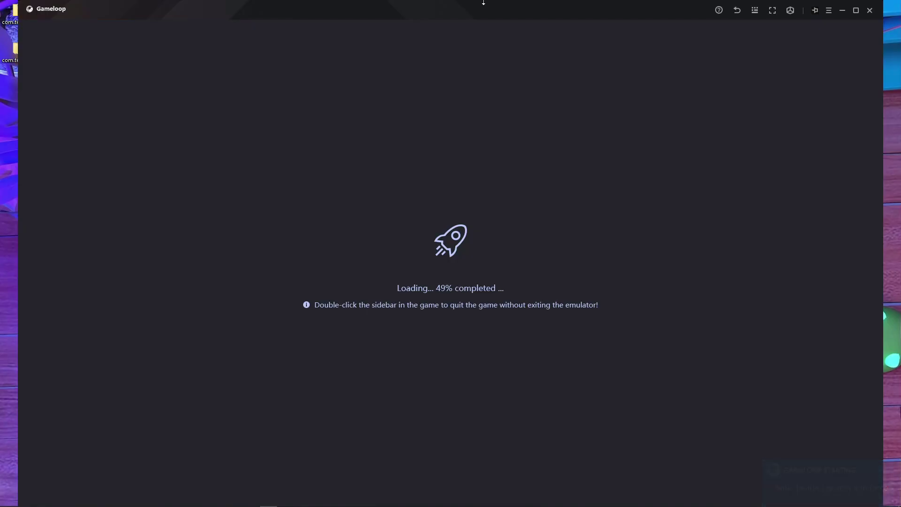
Step: Dismiss the CODM notice and bring up the emulator home screen with Browser, Settings and Files
drag(582, 2, 579, 20)
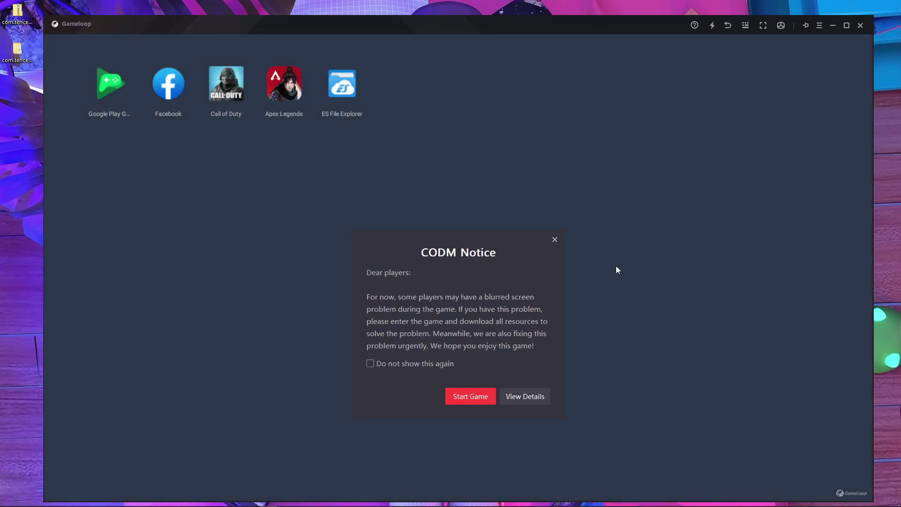
click(470, 396)
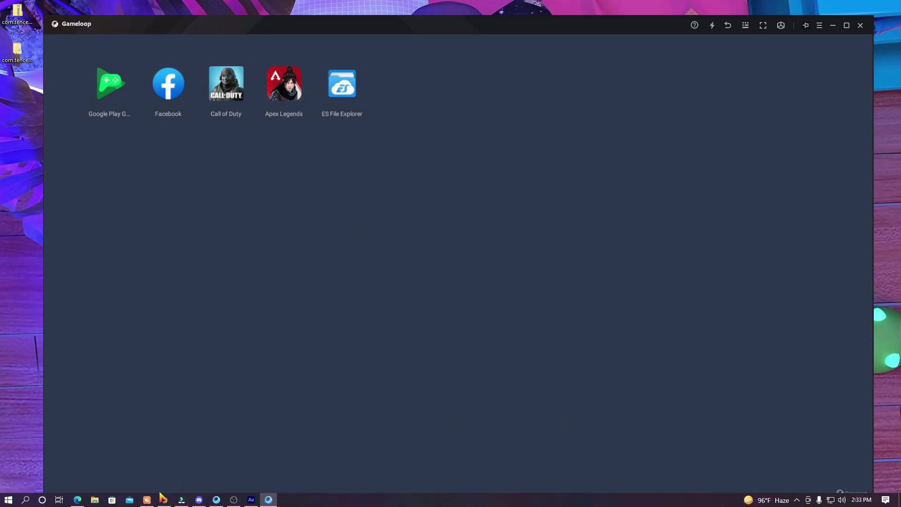
click(268, 499)
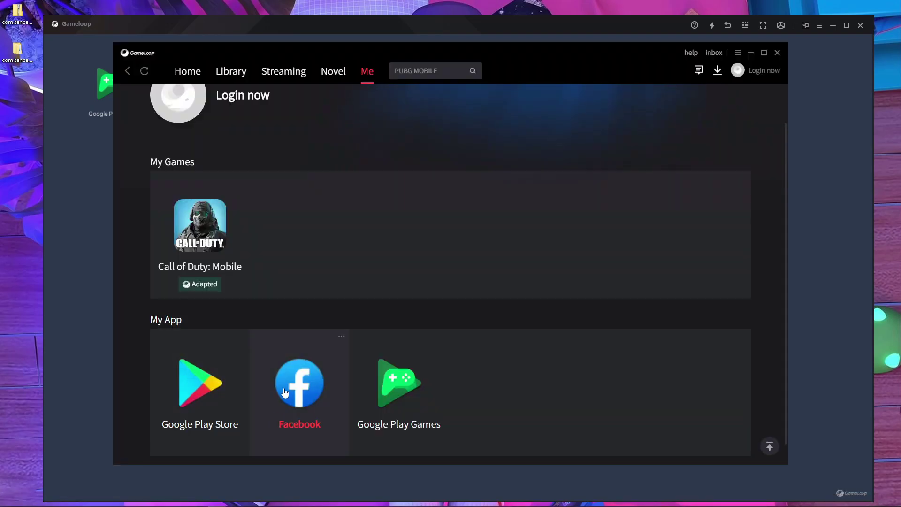
scroll(413, 403, down, 1)
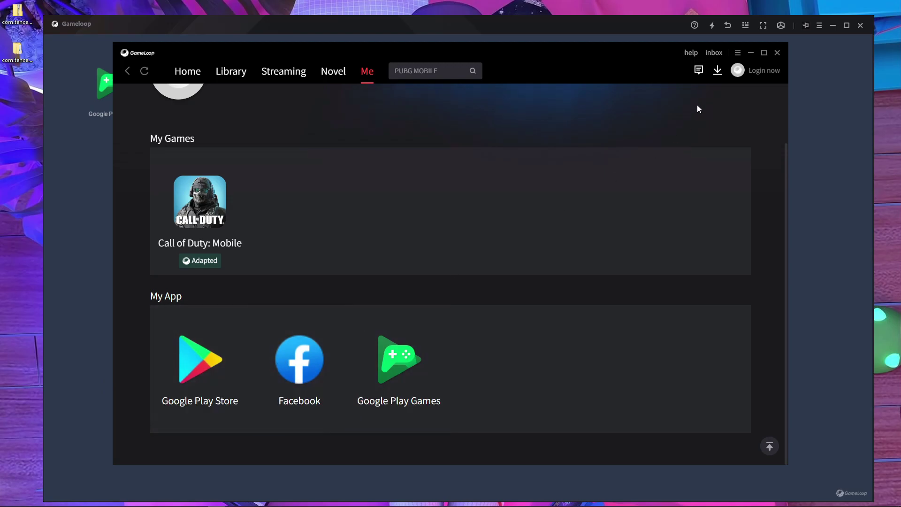
click(750, 53)
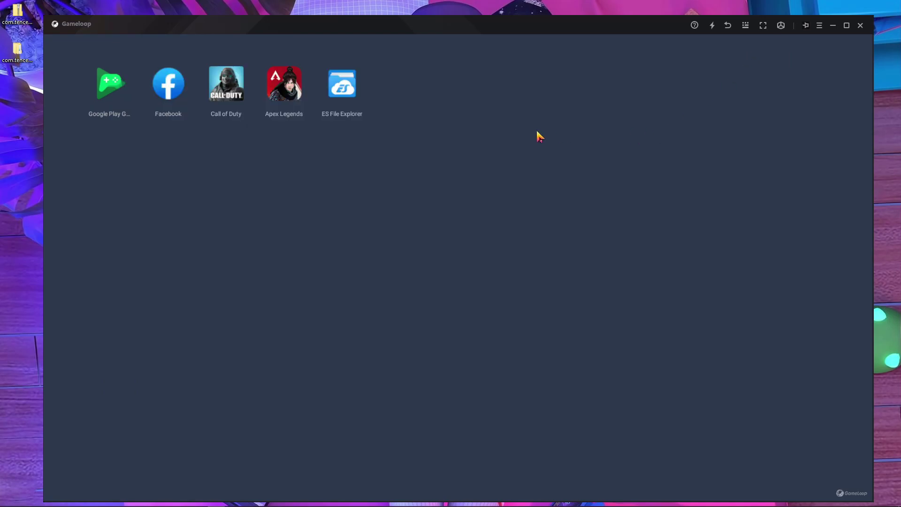
click(727, 26)
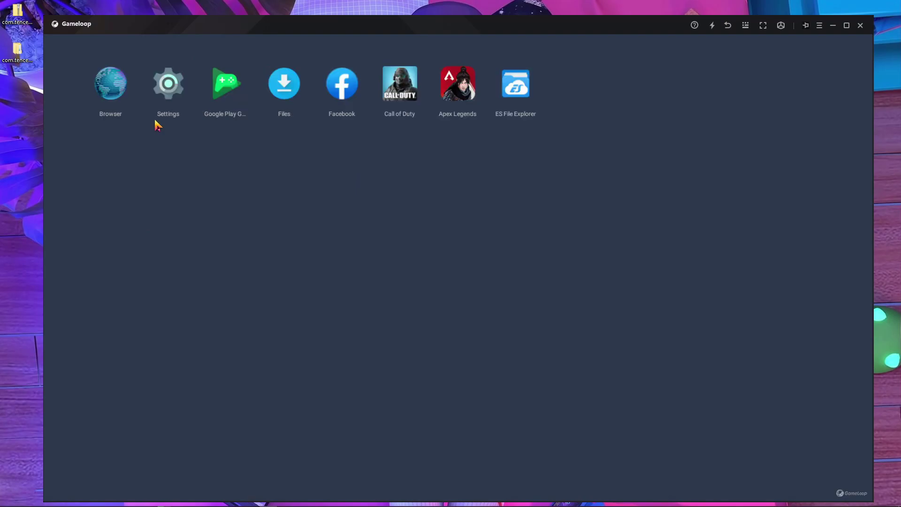
Step: Launch the emulator's Browser and close the leftover loading and YouTube Play Store tabs
click(122, 94)
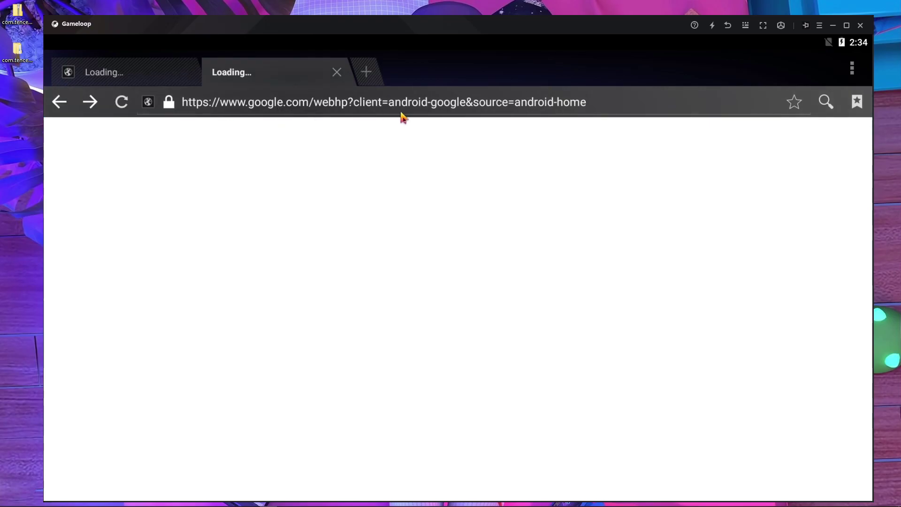
click(336, 71)
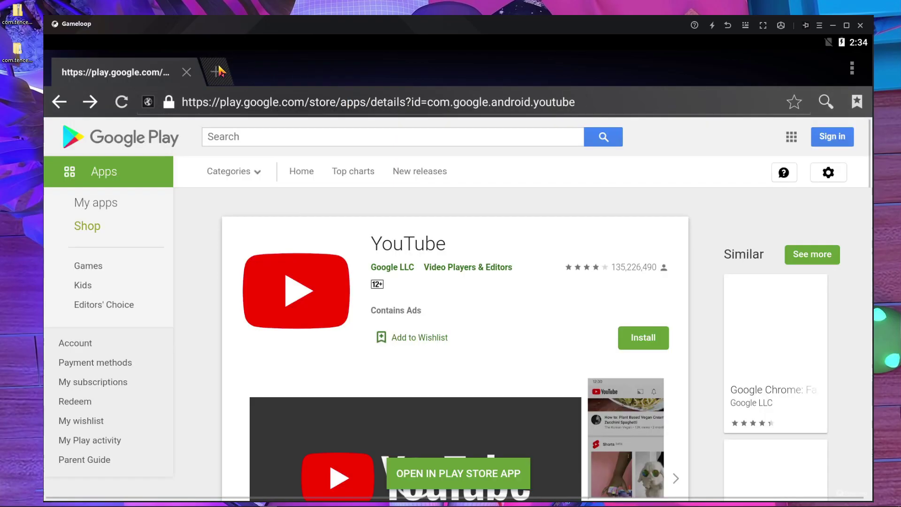
click(216, 72)
click(194, 74)
click(187, 71)
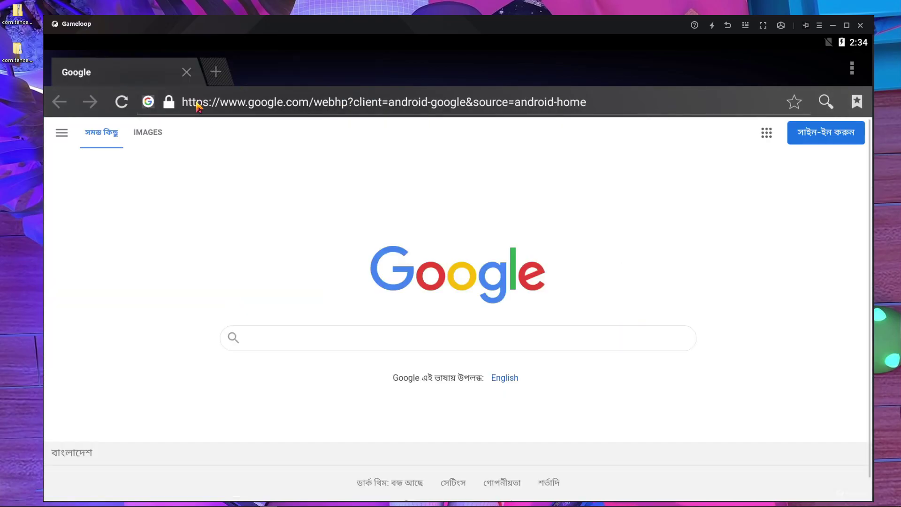
Step: Search Google for 'es file explorer' and open the Uptodown ES File Explorer 4.2.9.2.1 page
click(224, 111)
text(es )
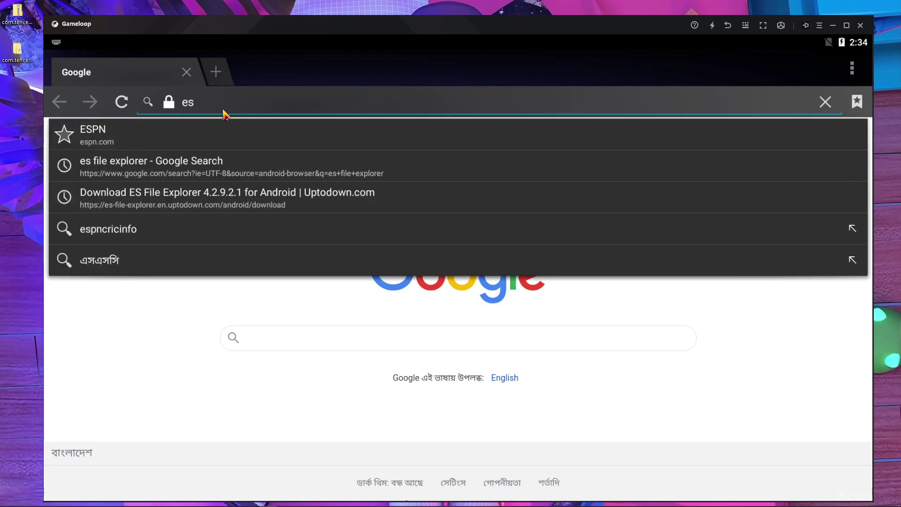
text(fu)
key(BackSpace)
text(il)
click(207, 140)
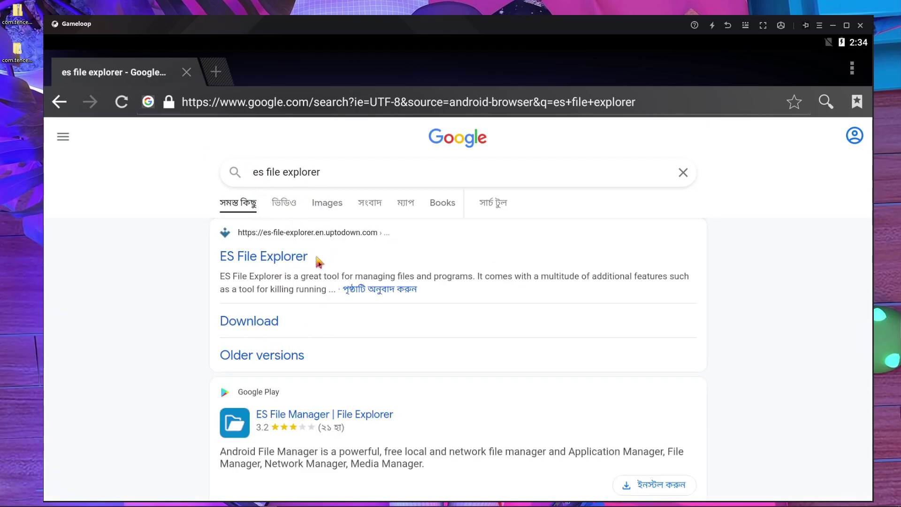
click(280, 263)
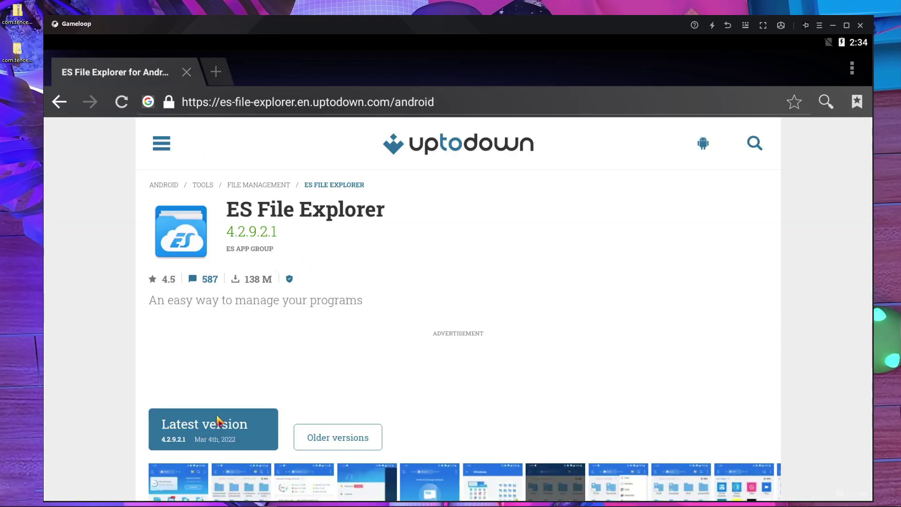
Step: Download the 40.08 MB ES File Explorer APK with ES Downloader just once, then close the browser
click(204, 435)
scroll(278, 354, down, 5)
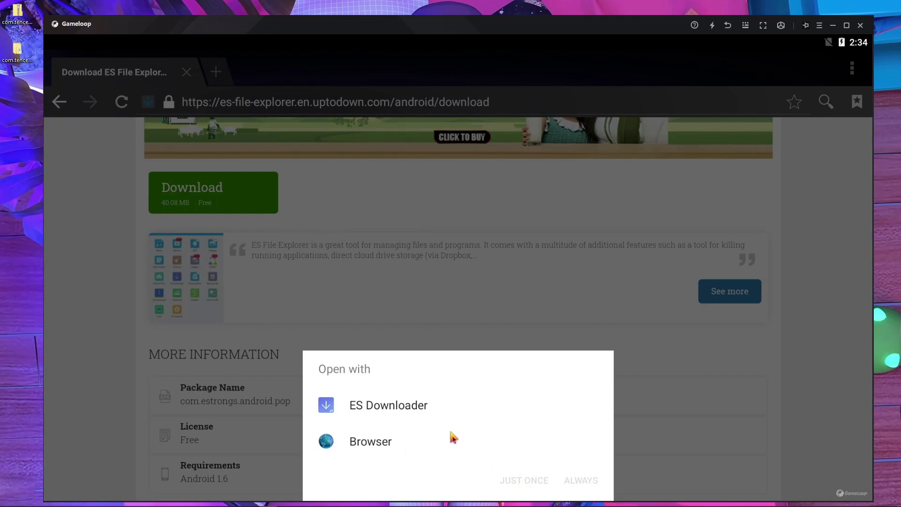
click(413, 412)
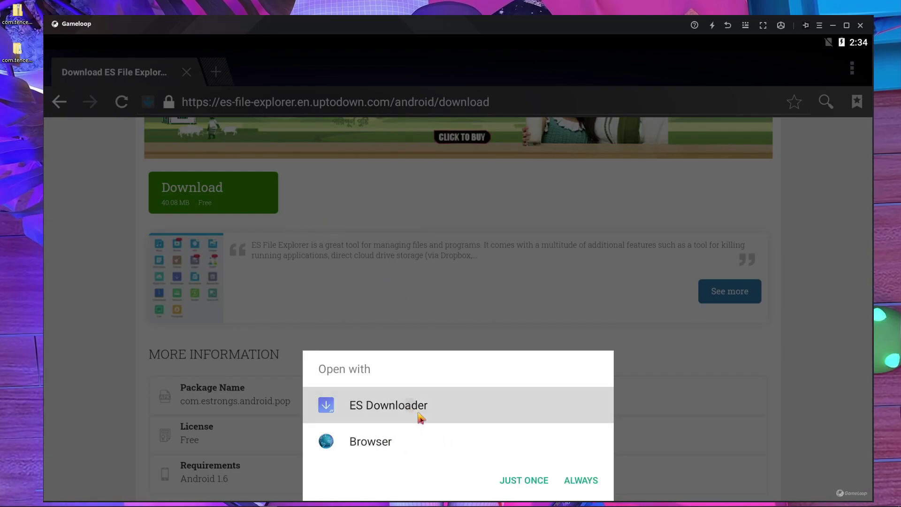
click(528, 483)
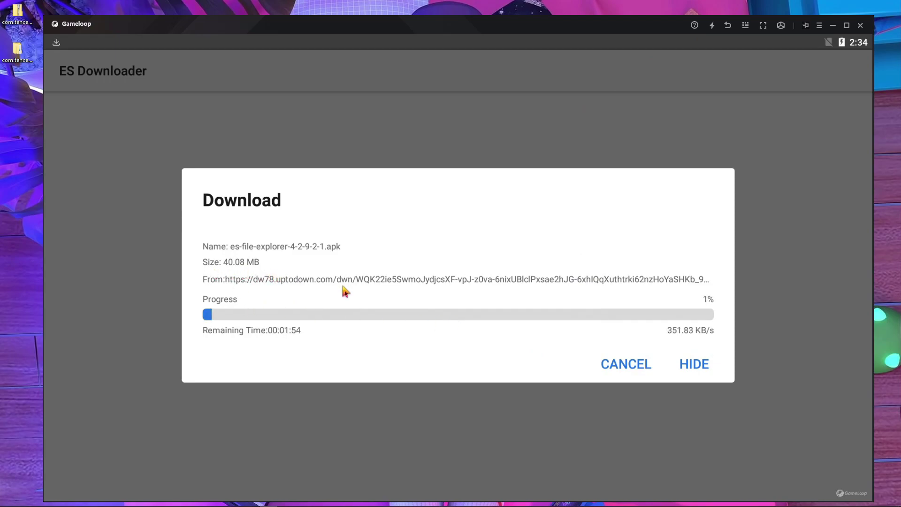
click(694, 364)
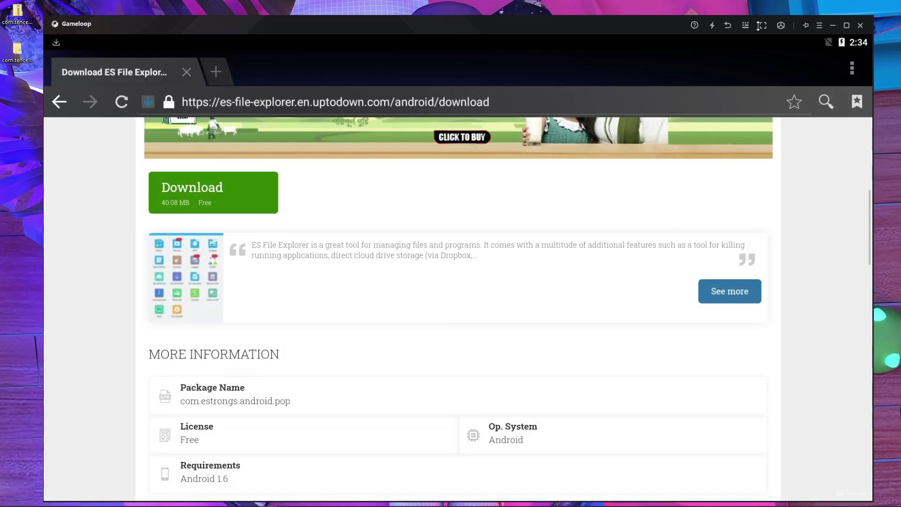
click(184, 73)
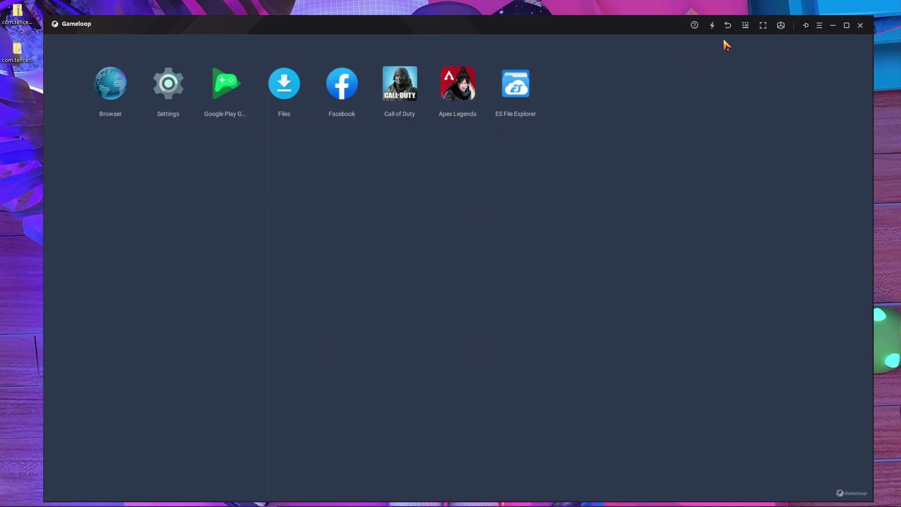
Step: Open C:\Temp\TxGameDownload\MobileGamePCShared in File Explorer
click(835, 31)
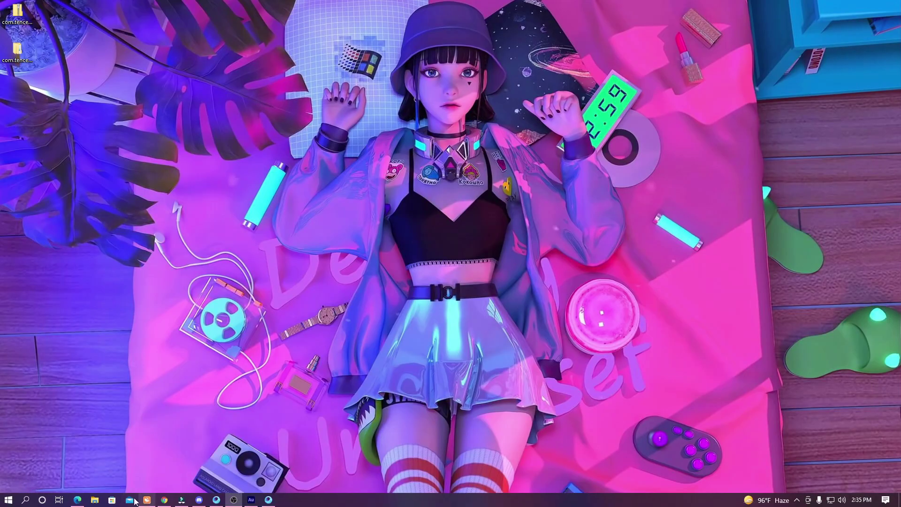
click(94, 500)
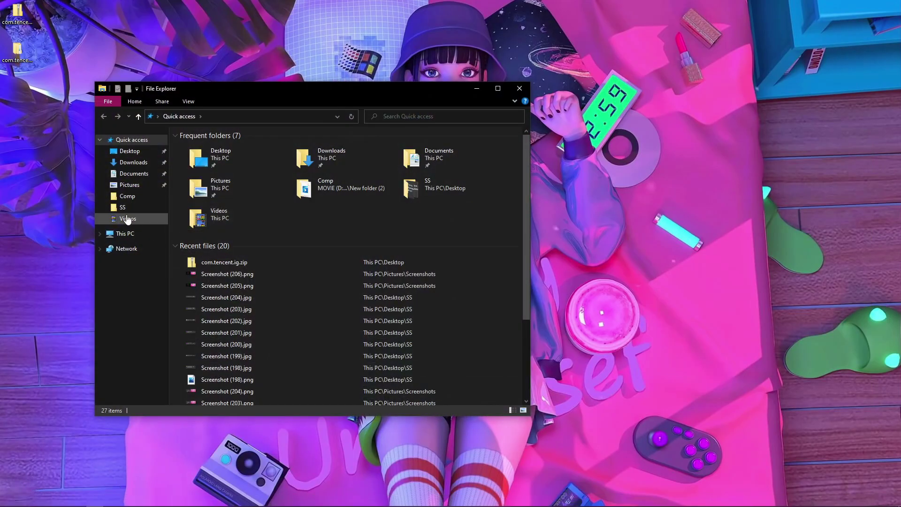
click(129, 234)
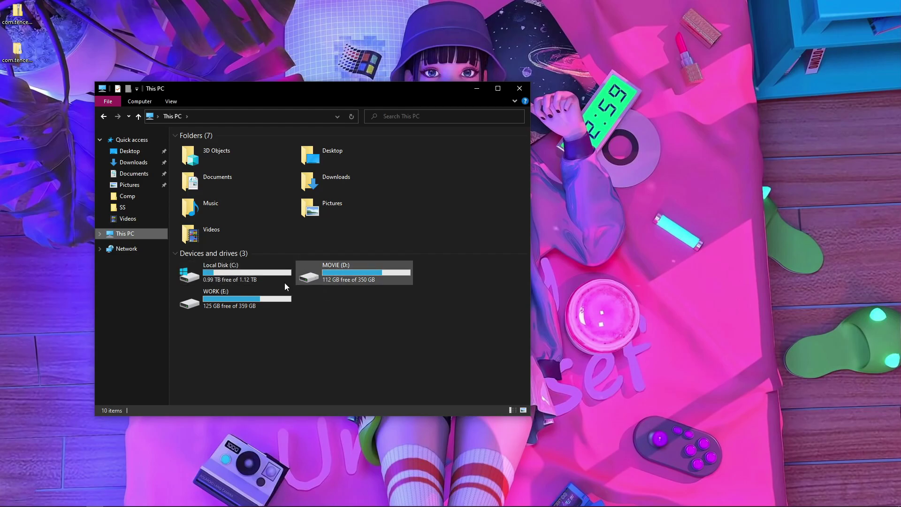
double_click(252, 276)
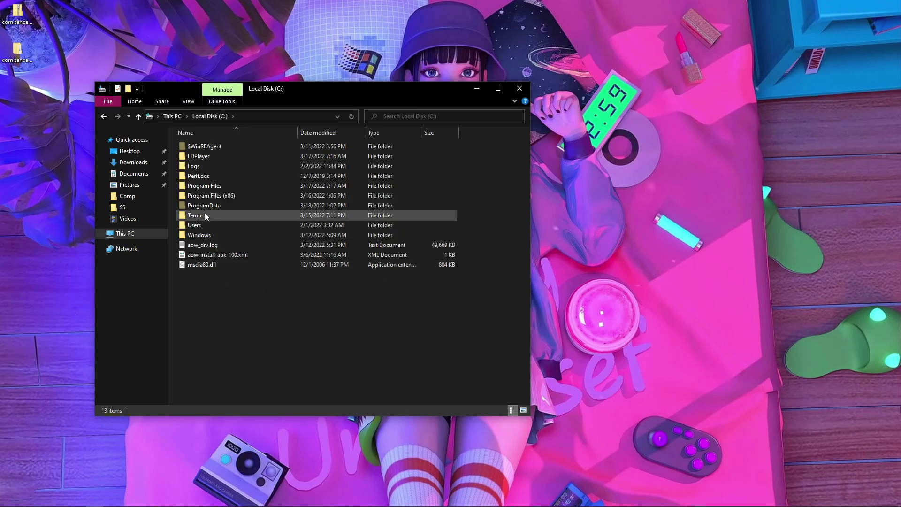
double_click(205, 214)
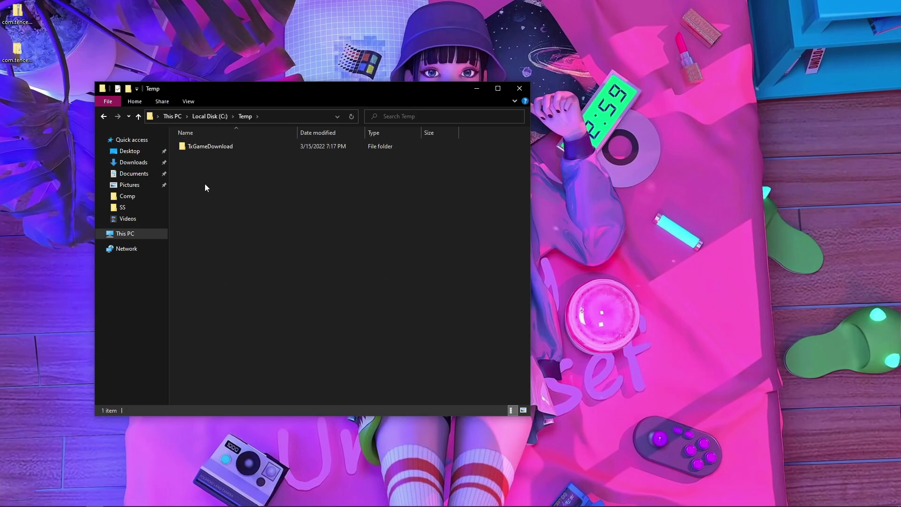
double_click(205, 148)
double_click(201, 157)
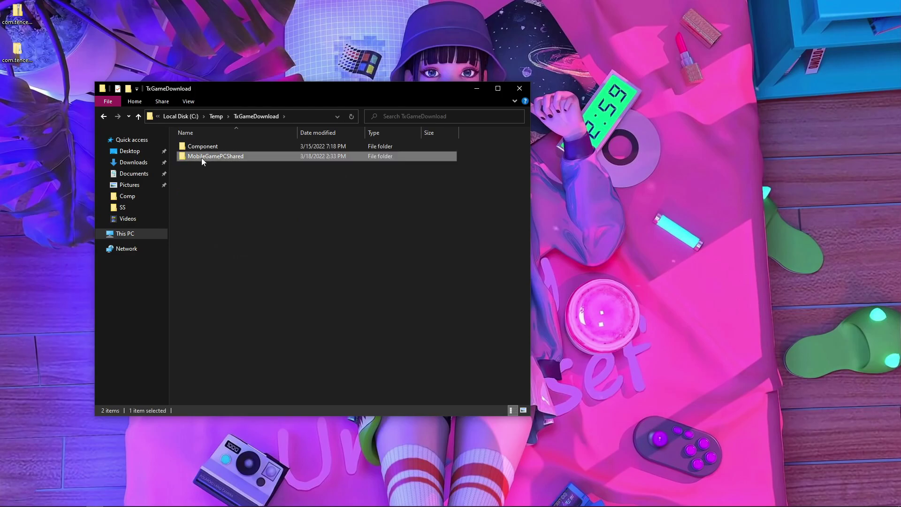
Step: Move the com.tencent.ig OBB folder and PUBG MOBILE_1.9.0.apk from the desktop folder into MobileGamePCShared
double_click(19, 53)
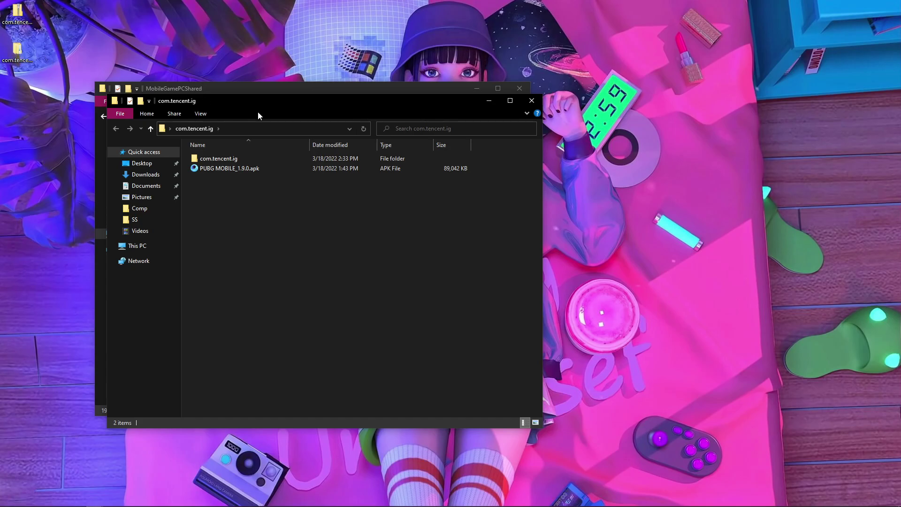
drag(258, 101, 741, 86)
drag(725, 176, 708, 143)
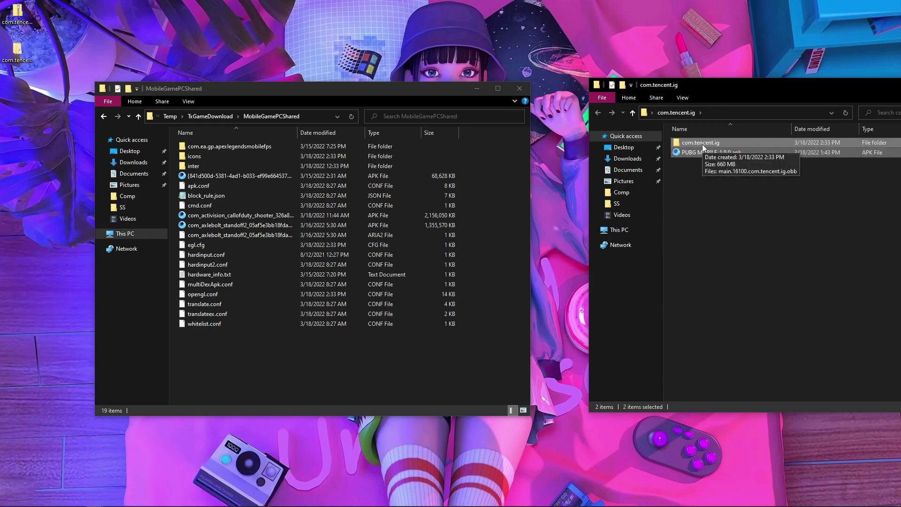
drag(704, 147, 338, 356)
drag(752, 83, 500, 111)
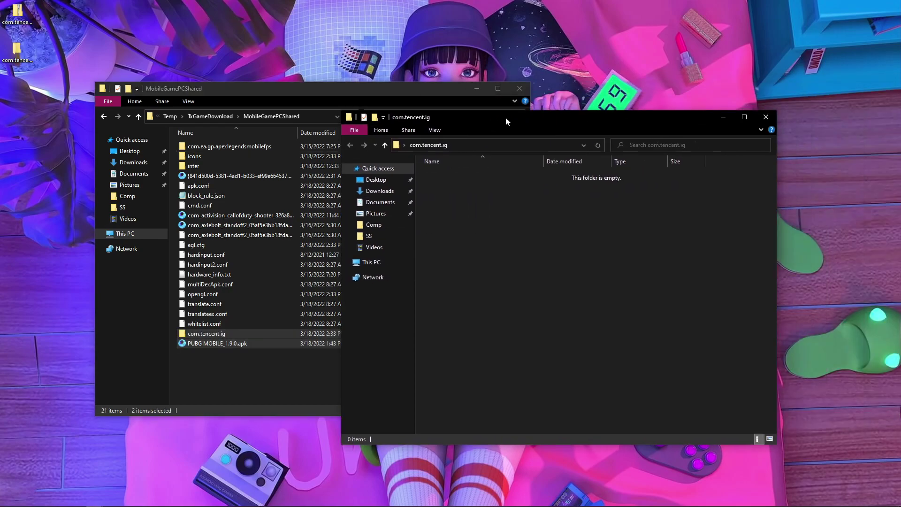
click(776, 120)
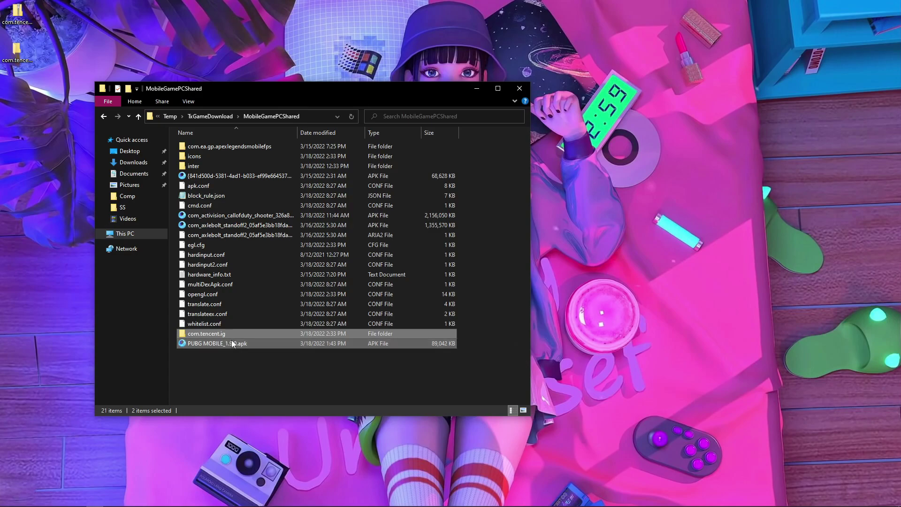
click(269, 500)
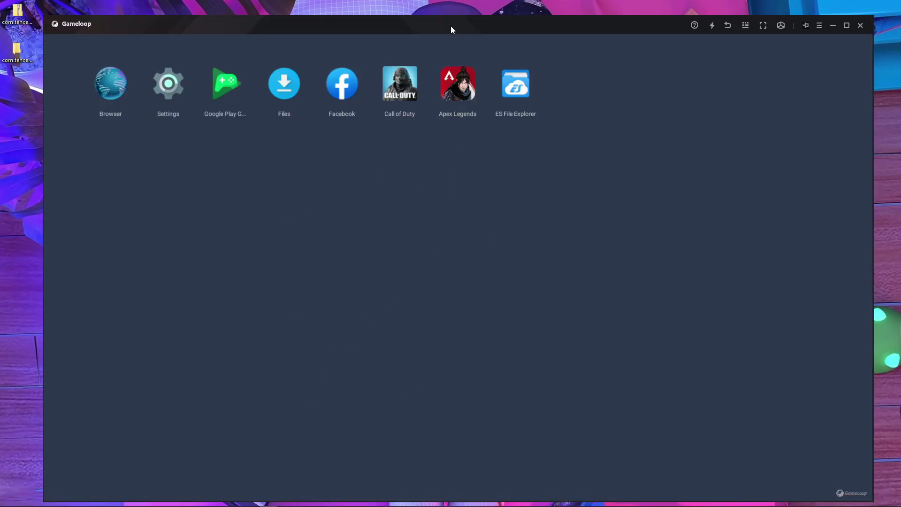
Step: In ES File Explorer, browse local storage to /data/share1 and scroll to PUBG MOBILE_1.9.0.apk
drag(451, 30, 454, 23)
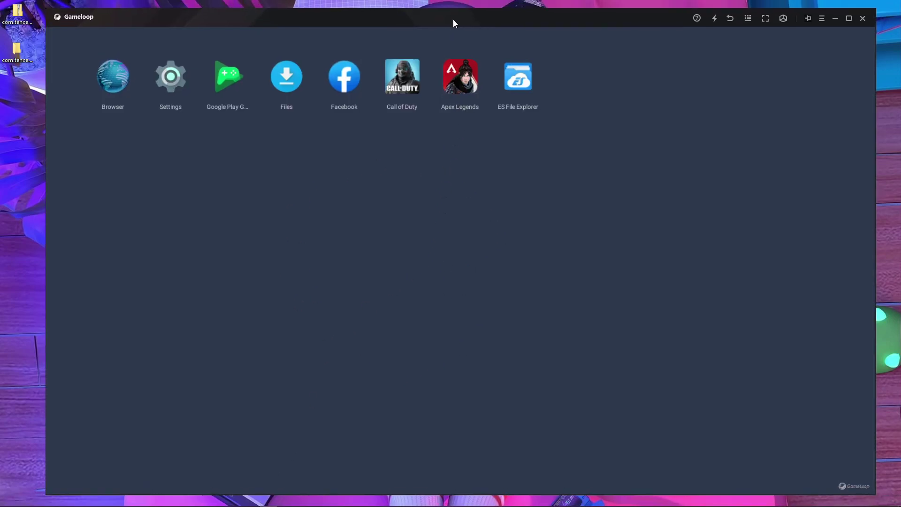
click(517, 82)
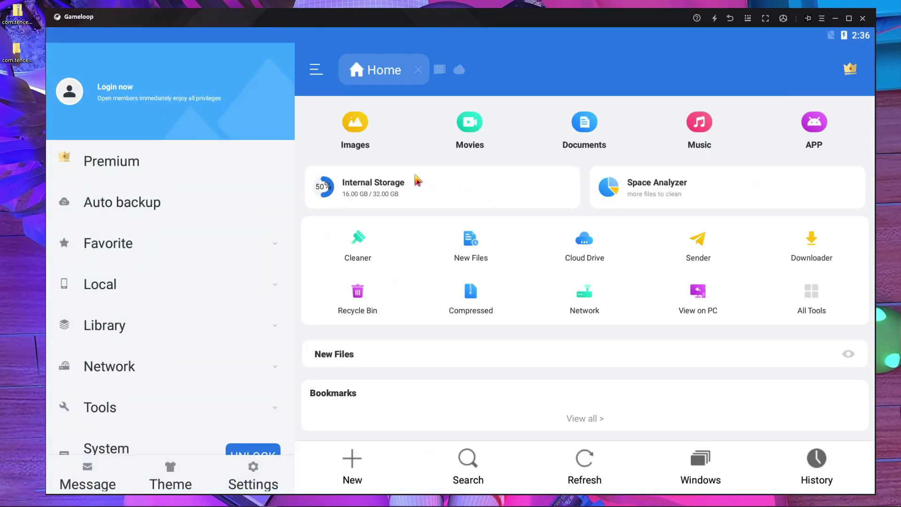
click(312, 76)
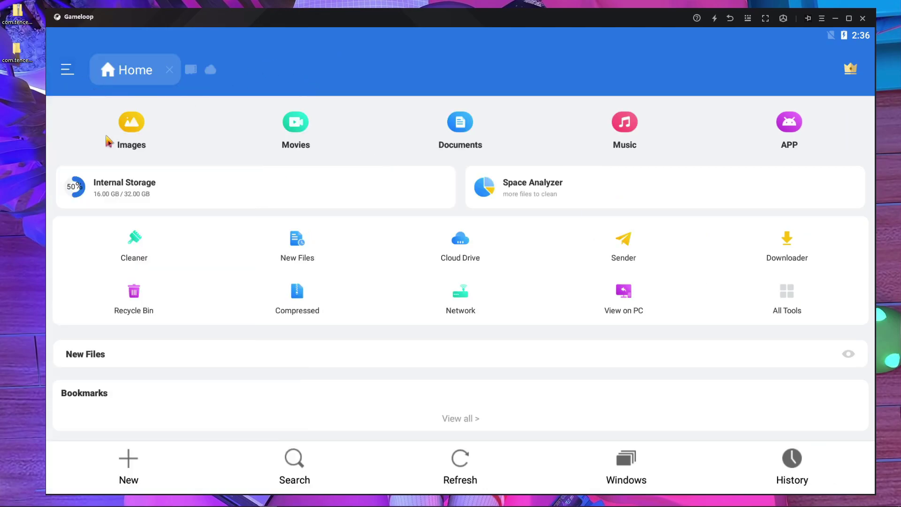
click(165, 188)
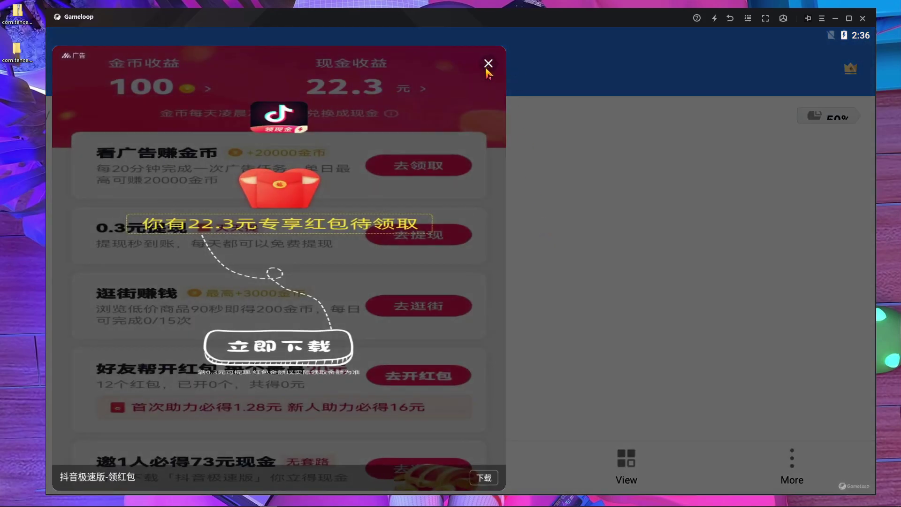
click(488, 66)
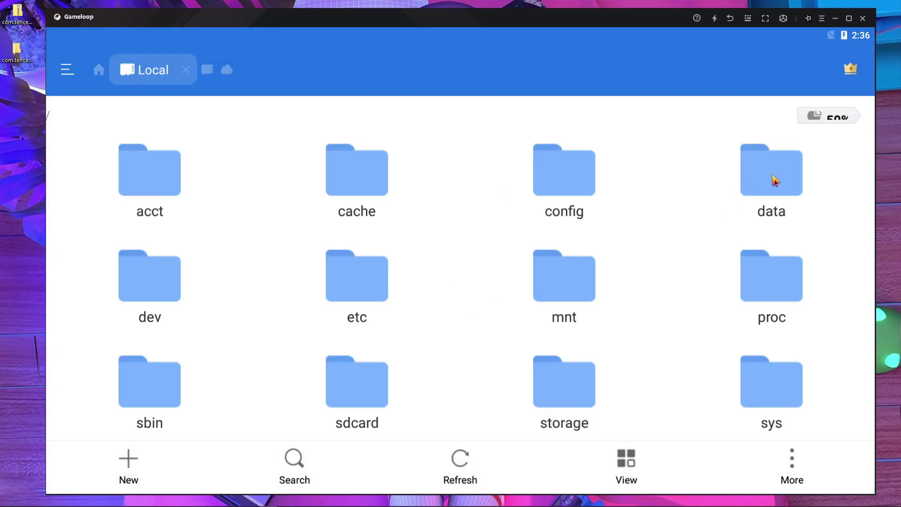
click(752, 201)
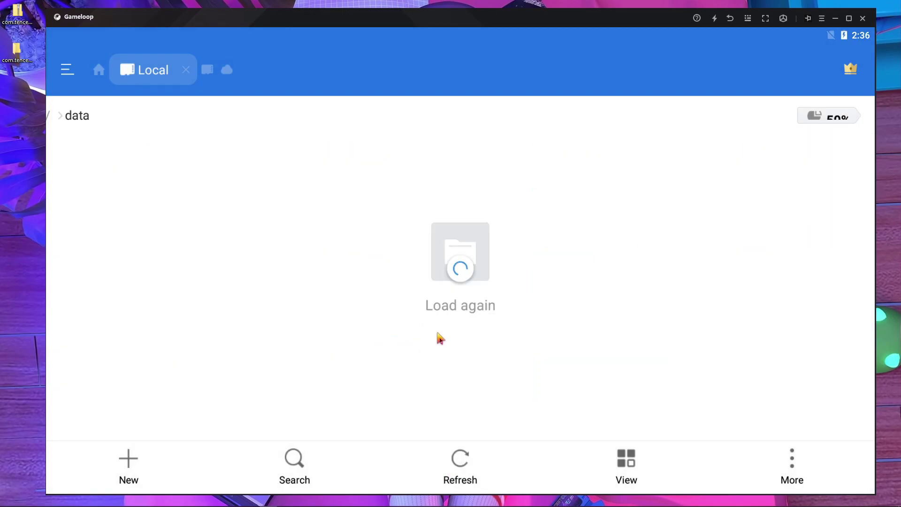
scroll(442, 396, down, 10)
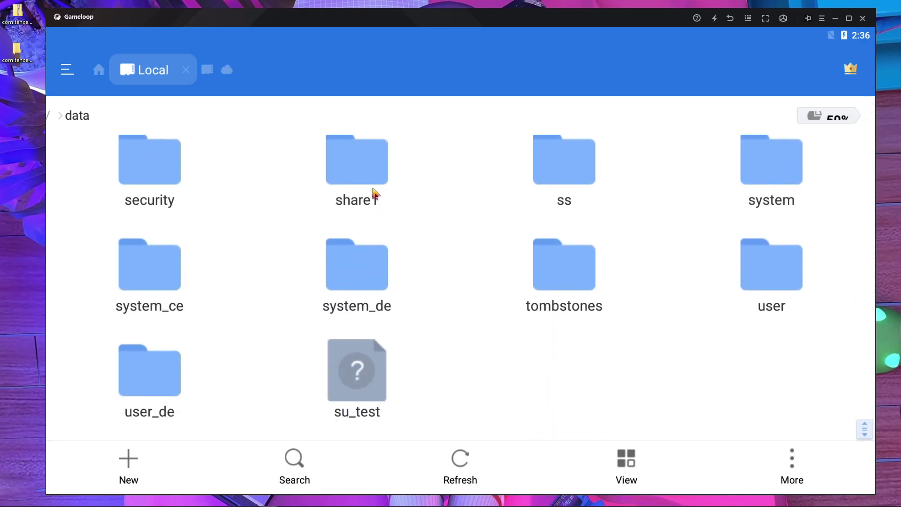
click(370, 184)
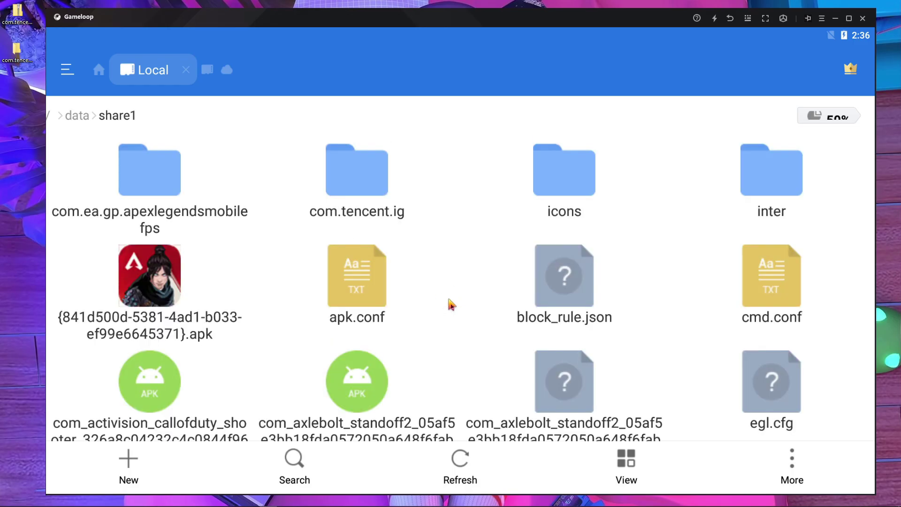
scroll(467, 343, down, 5)
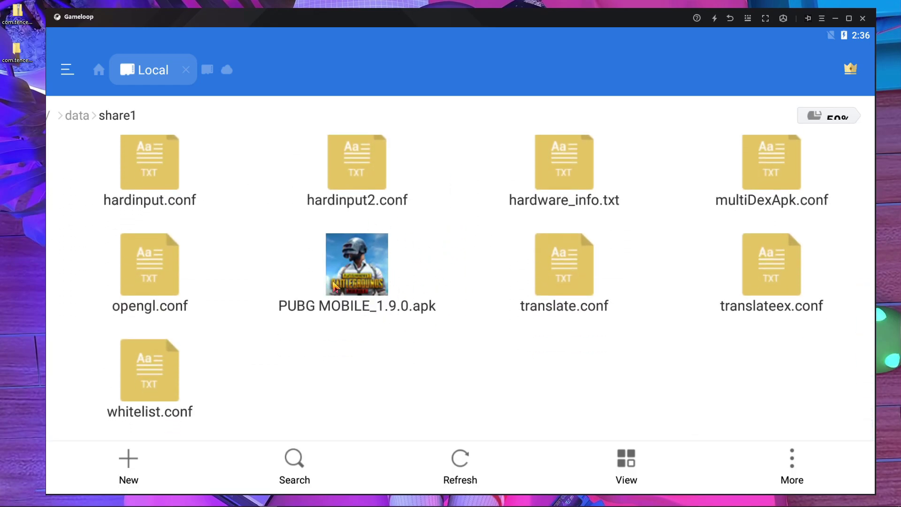
Step: Install PUBG MOBILE_1.9.0.apk (86.95 MB, com.tencent.ig) and close the completion screen
click(370, 276)
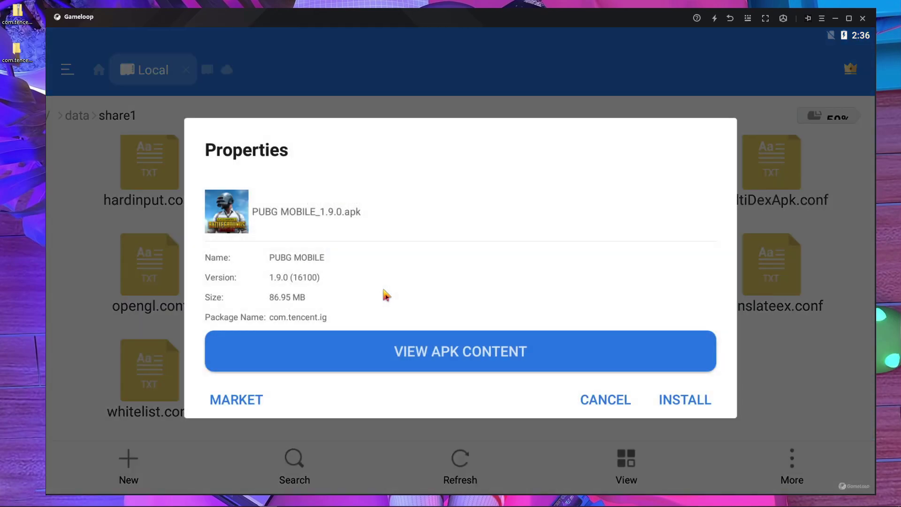
click(701, 400)
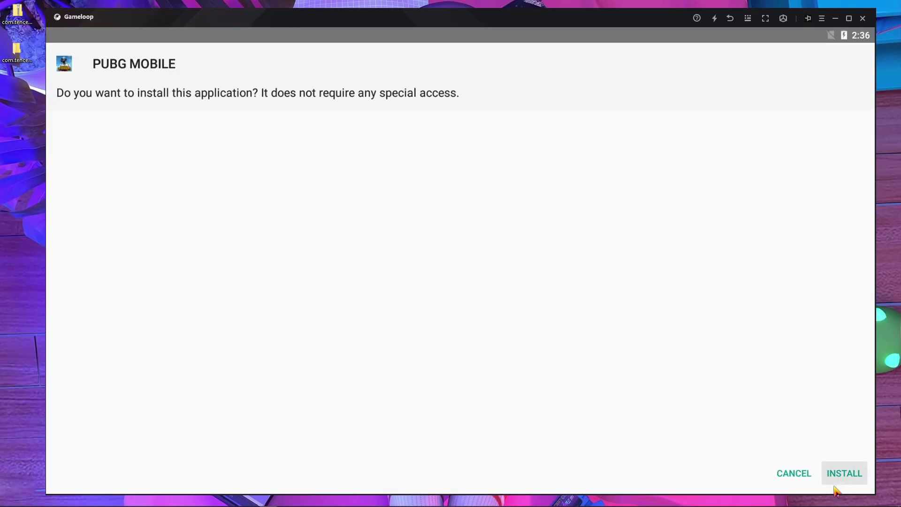
click(840, 474)
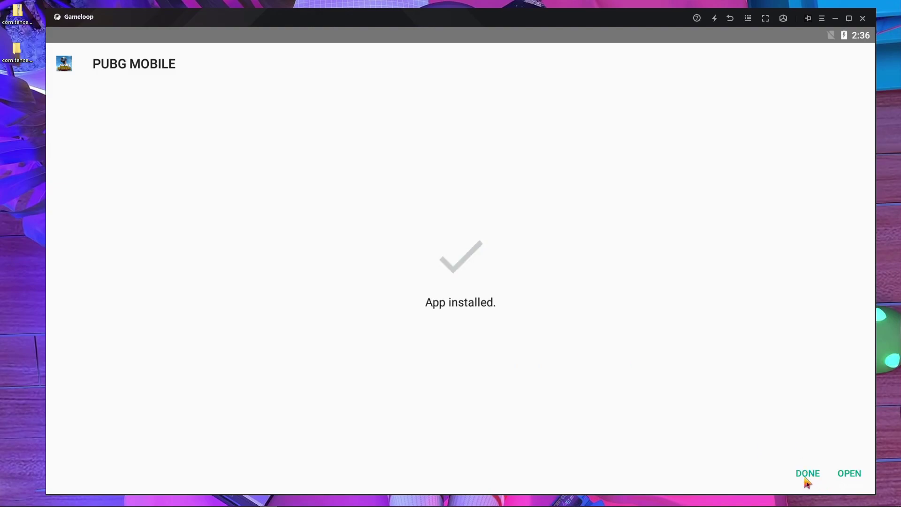
click(805, 478)
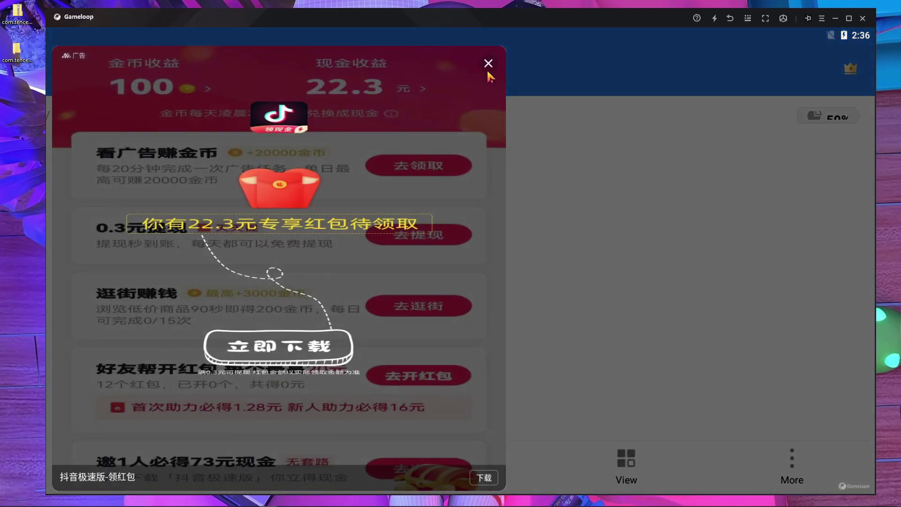
Step: Dismiss the ad and copy the com.tencent.ig folder from share1
click(488, 65)
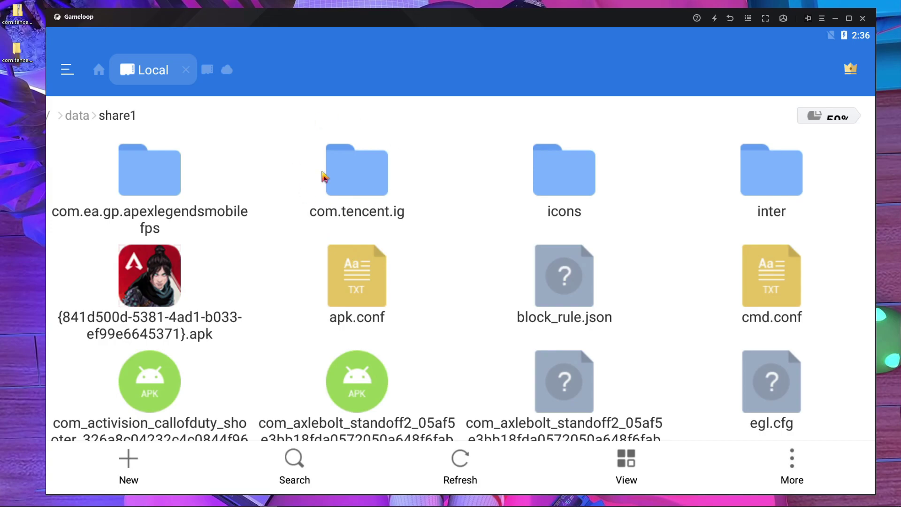
click(366, 175)
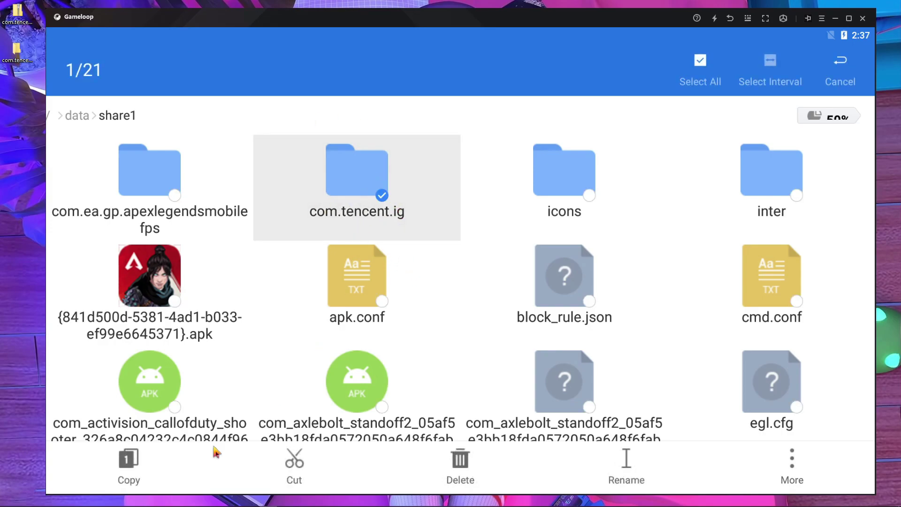
click(131, 472)
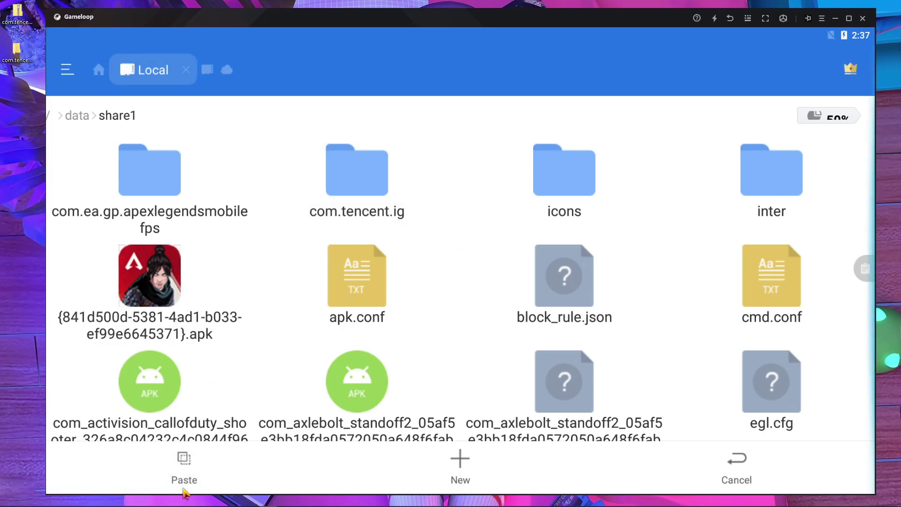
Step: Paste com.tencent.ig into Internal Storage > Android > obb
click(99, 70)
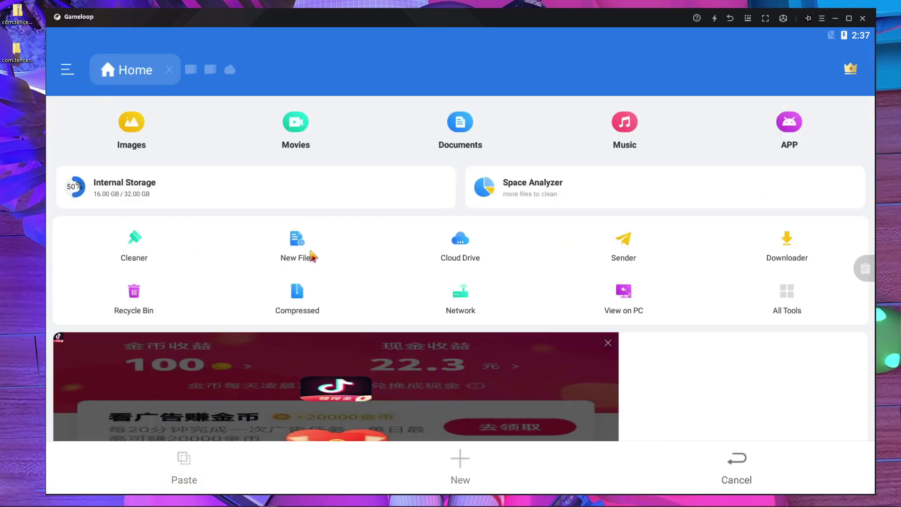
click(240, 194)
click(800, 182)
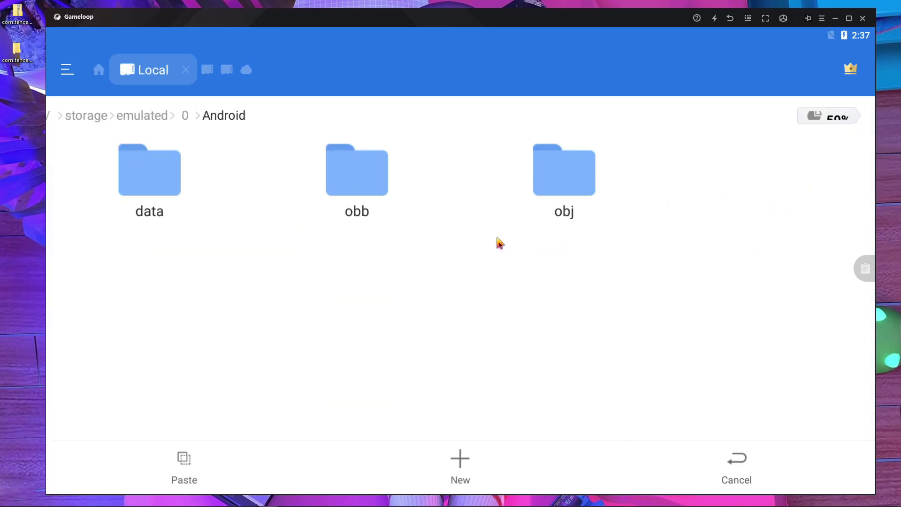
click(372, 195)
click(207, 464)
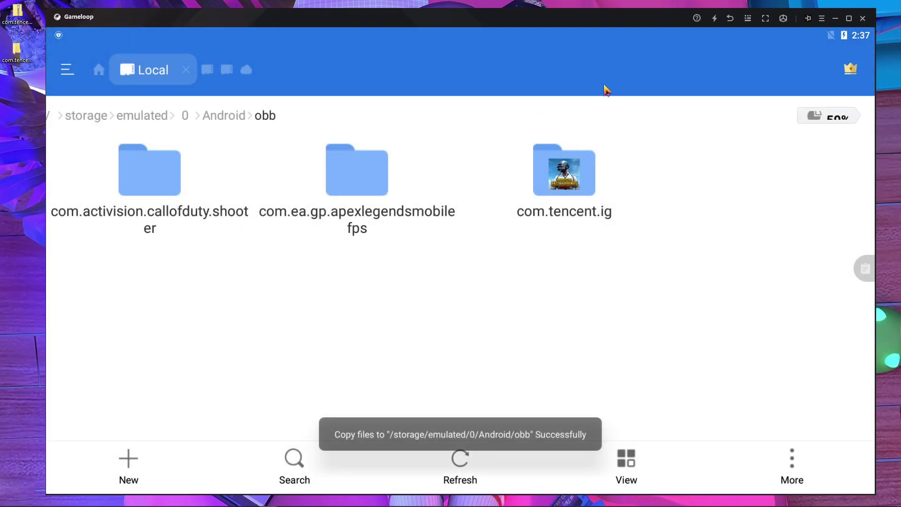
click(730, 20)
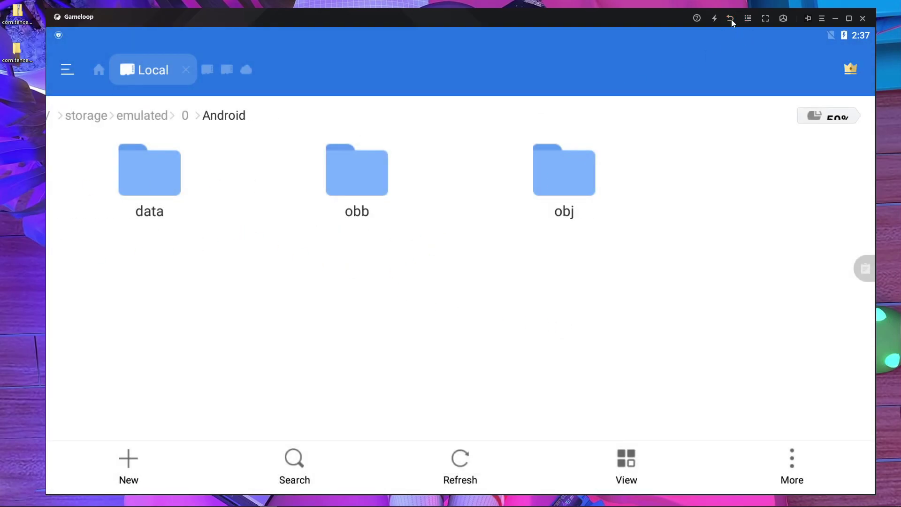
Step: Launch PUBG MOBILE and accept the device-model switch and Gameloop restart
click(731, 20)
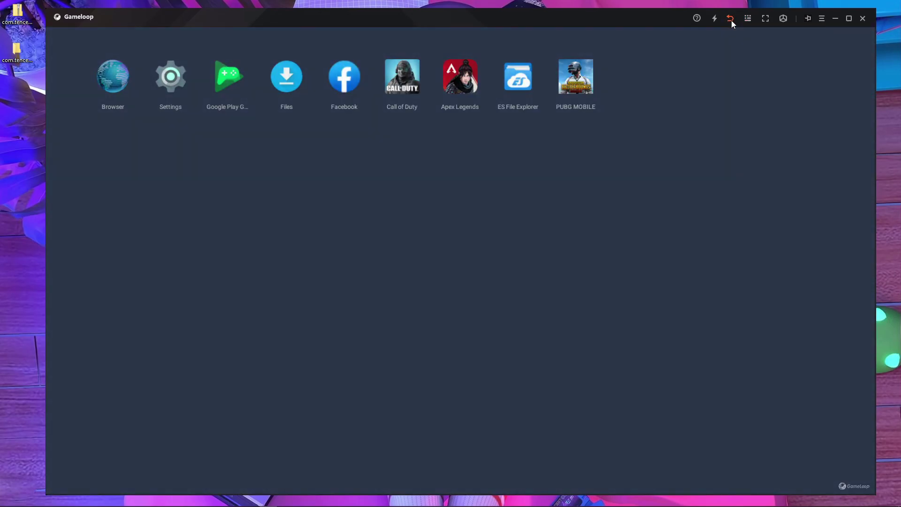
click(588, 86)
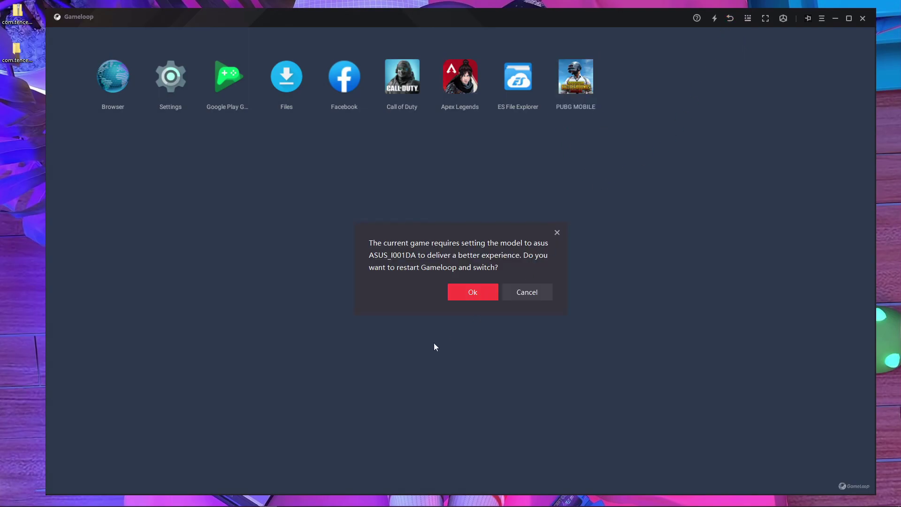
click(469, 295)
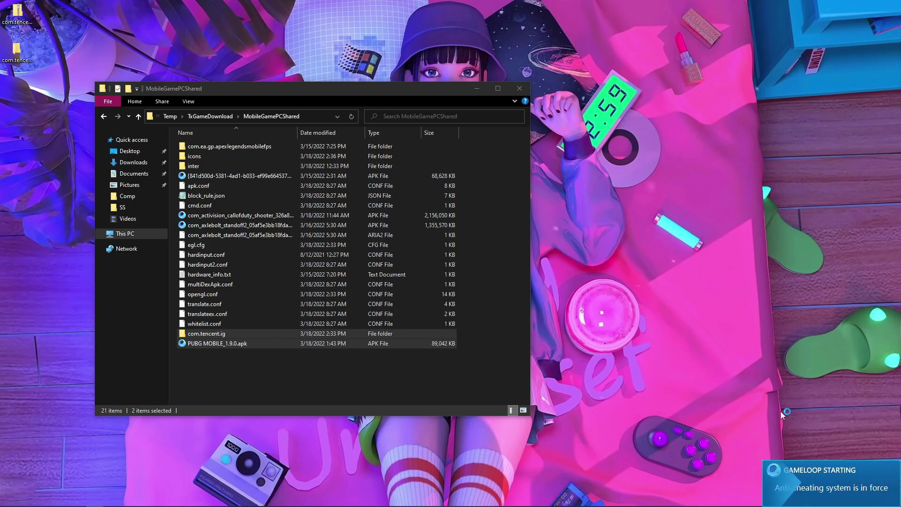
click(519, 86)
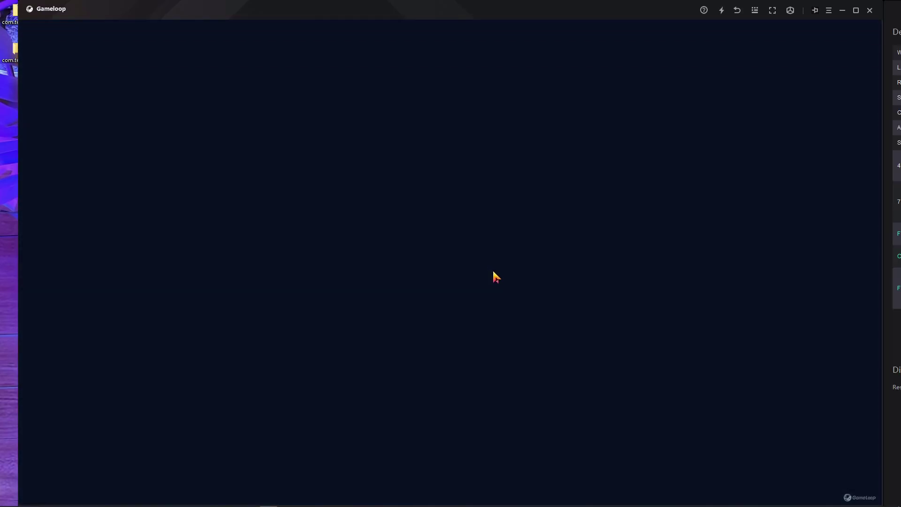
Step: Save High Definition 1080P graphics, restart, and start the game
click(489, 281)
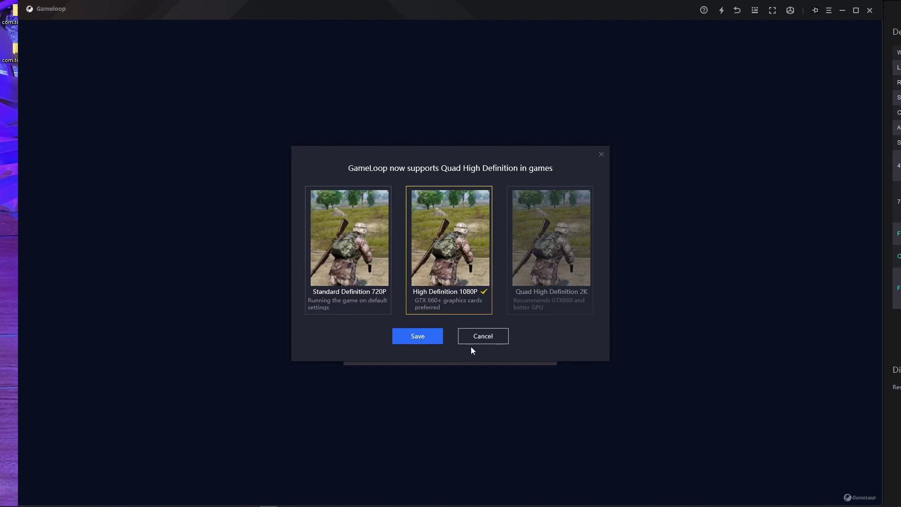
click(421, 339)
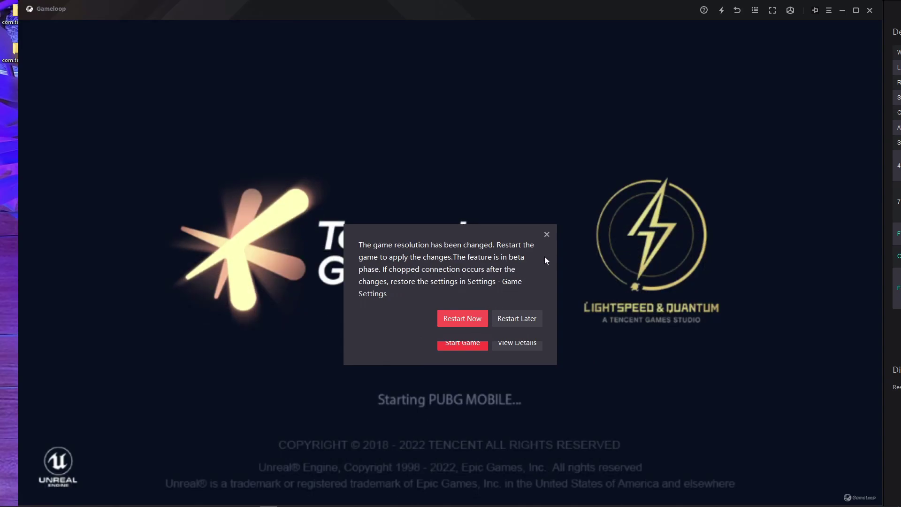
click(460, 321)
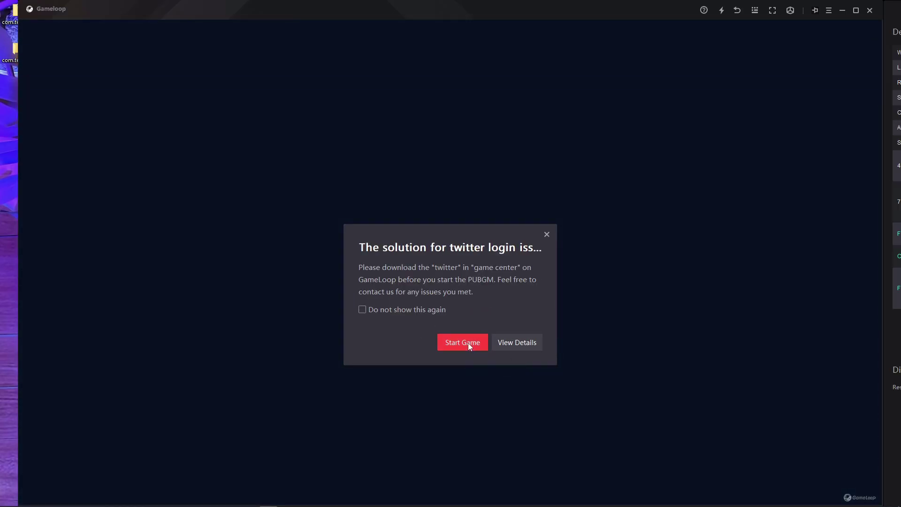
click(468, 343)
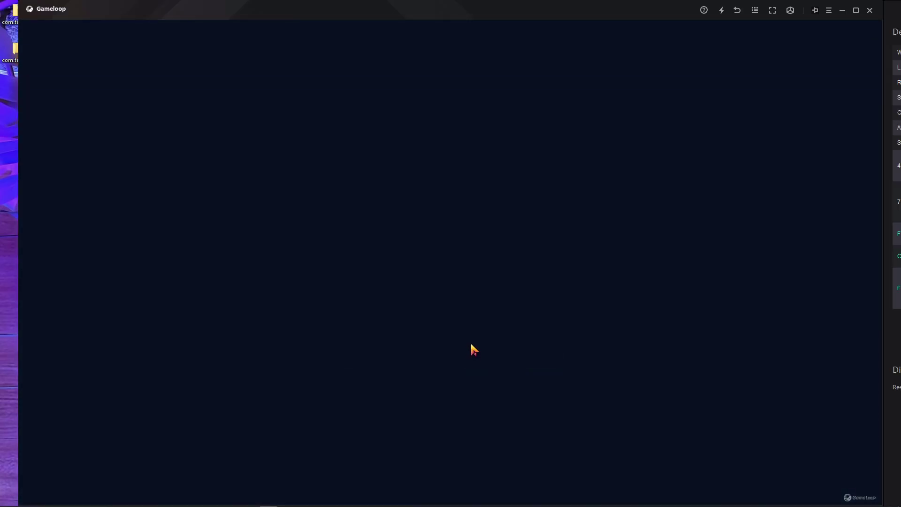